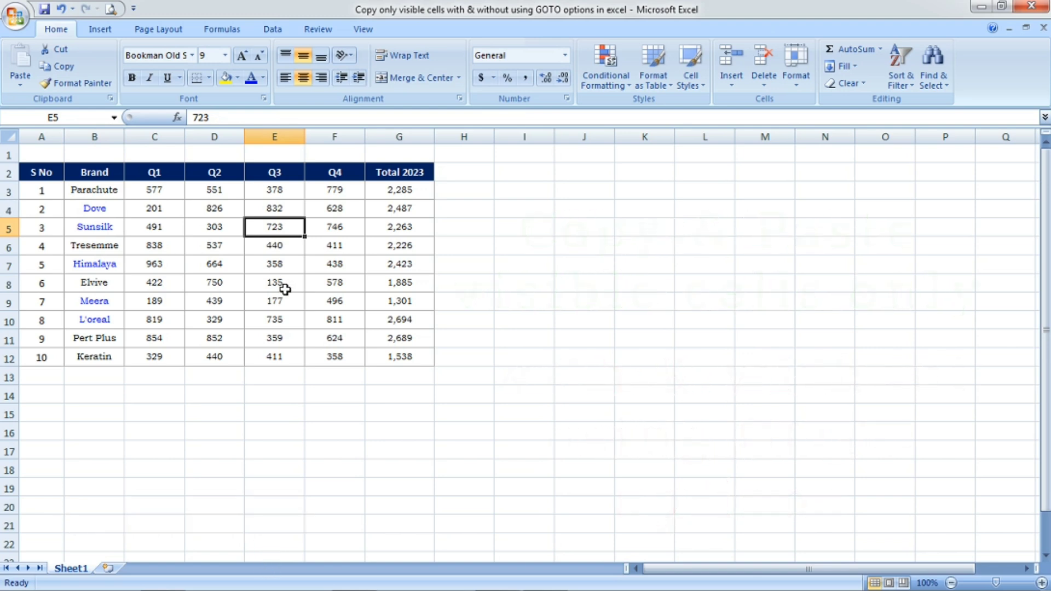
{"action": "left_click", "coordinate": [285, 289]}
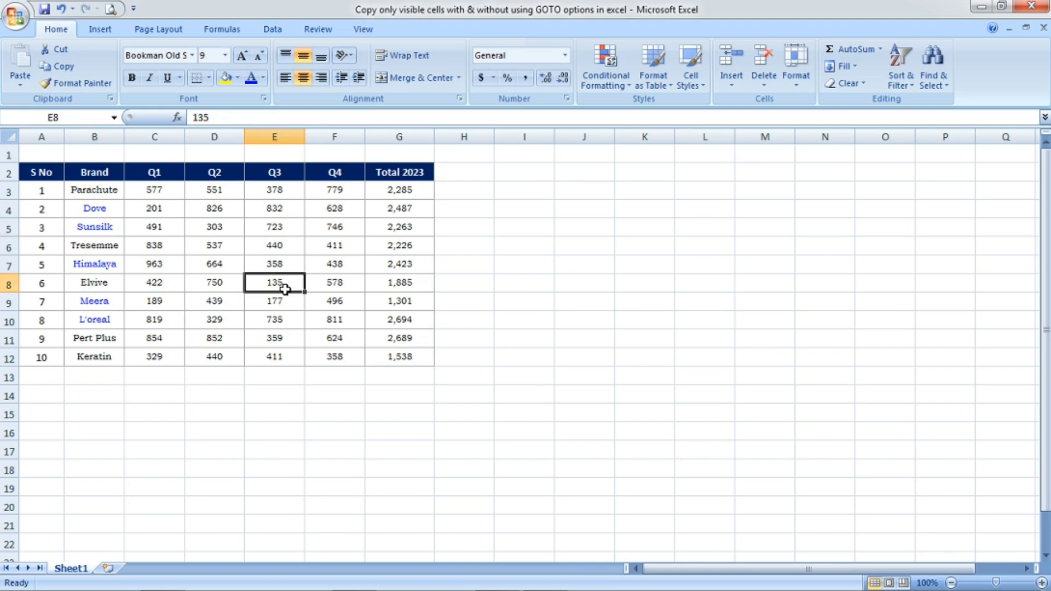
{"action": "left_click", "coordinate": [272, 221]}
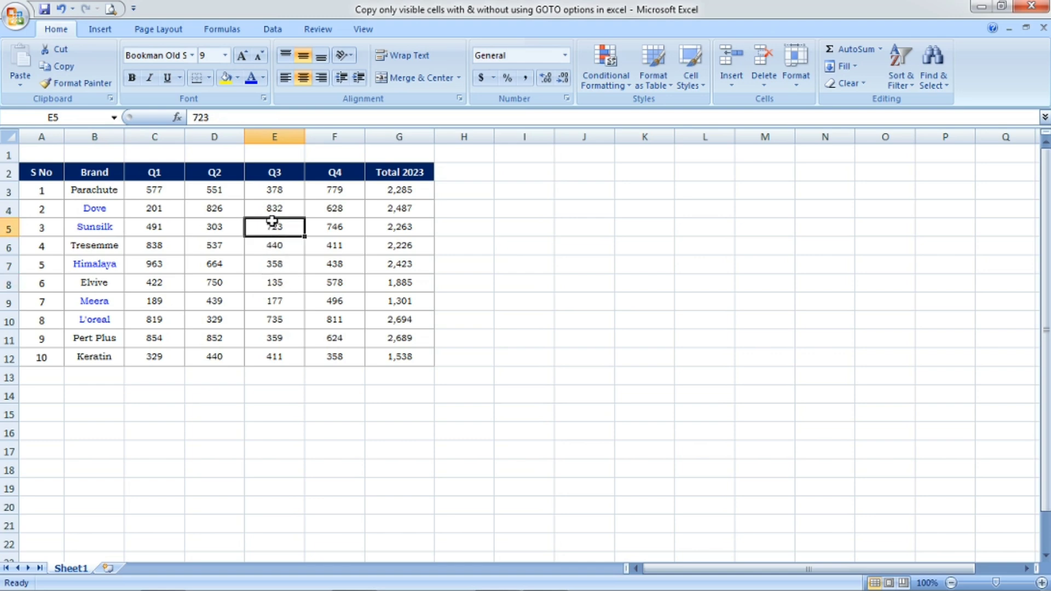
{"action": "left_click", "coordinate": [284, 213]}
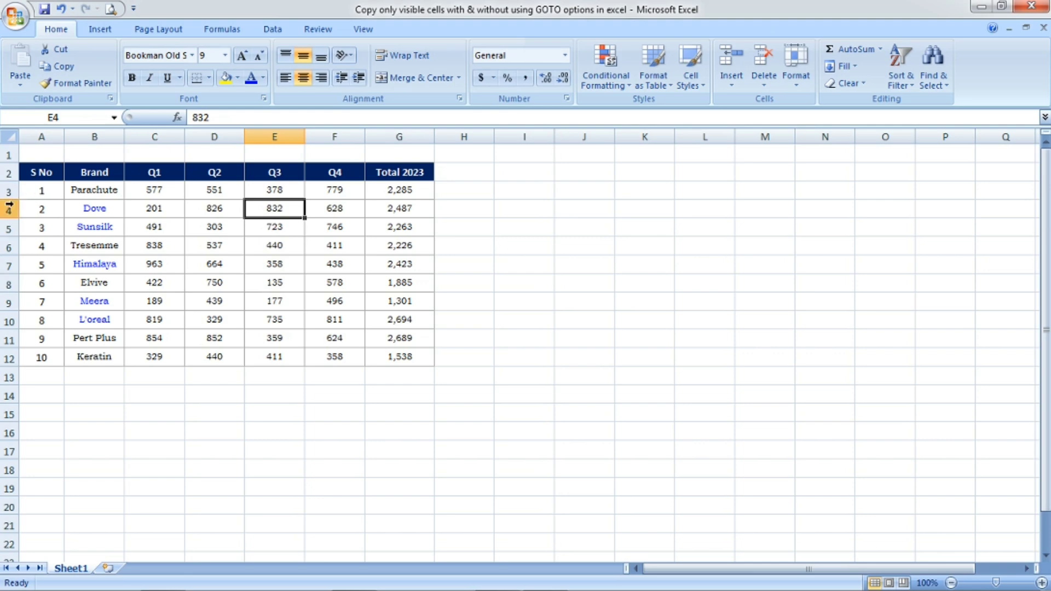
Hide the brand rows with blue names: rows 4, 5, 7, 9 and 10 of the sales table
{"action": "left_click_drag", "start_coordinate": [9, 209], "coordinate": [3, 220]}
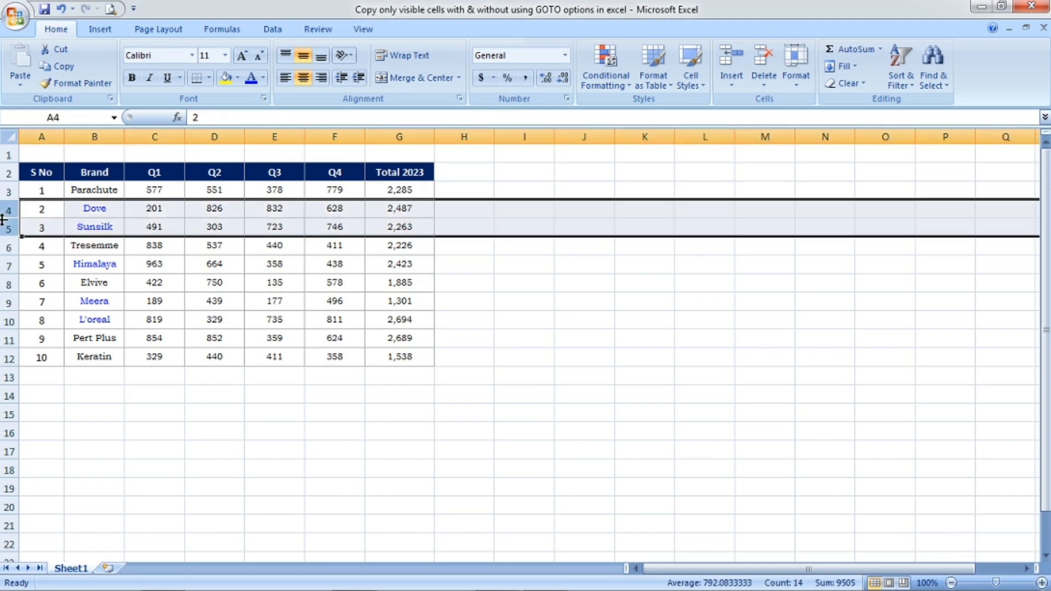
{"action": "right_click", "coordinate": [3, 220]}
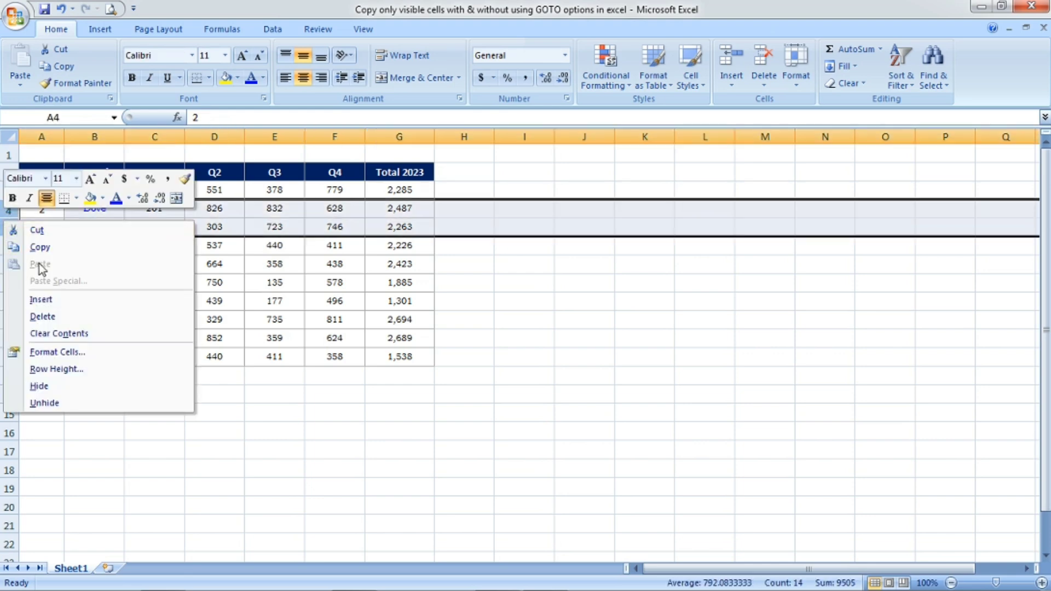
{"action": "left_click", "coordinate": [106, 393]}
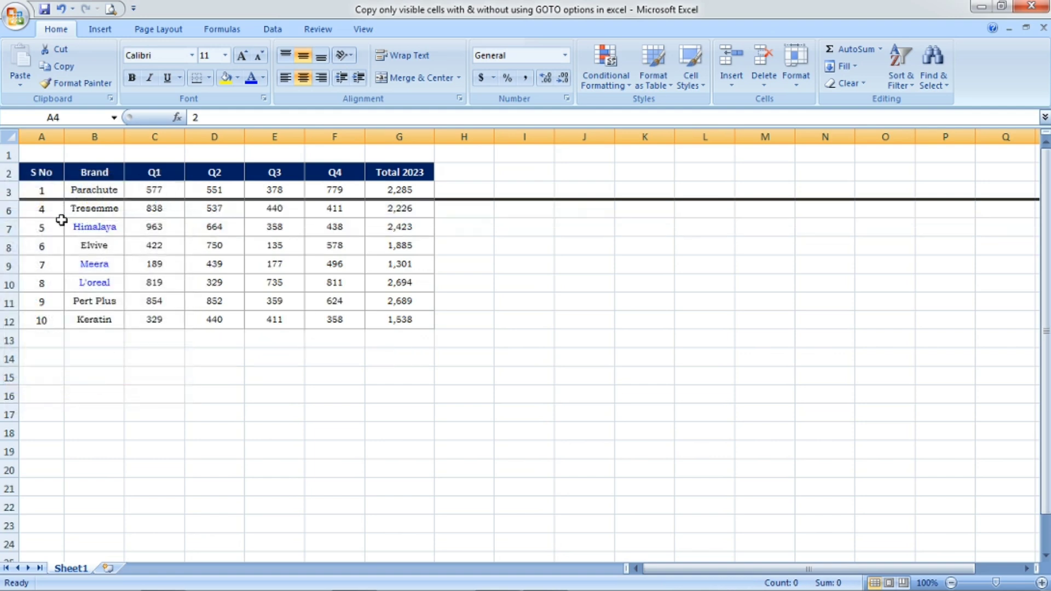
{"action": "left_click", "coordinate": [7, 228]}
{"action": "left_click", "coordinate": [3, 268], "text": "ctrl"}
{"action": "left_click_drag", "start_coordinate": [2, 268], "coordinate": [3, 282]}
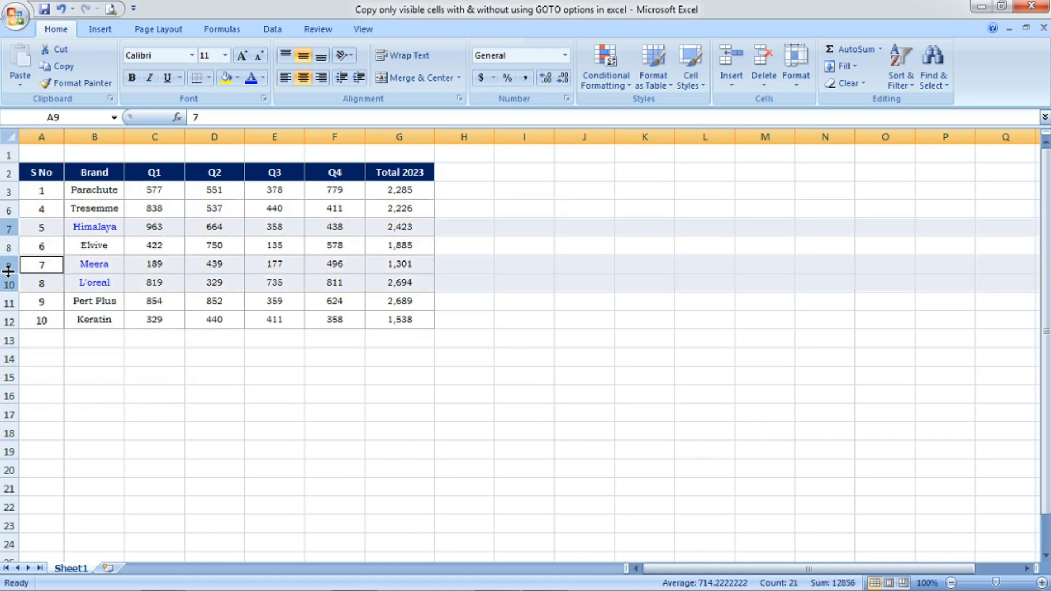
{"action": "right_click", "coordinate": [8, 271]}
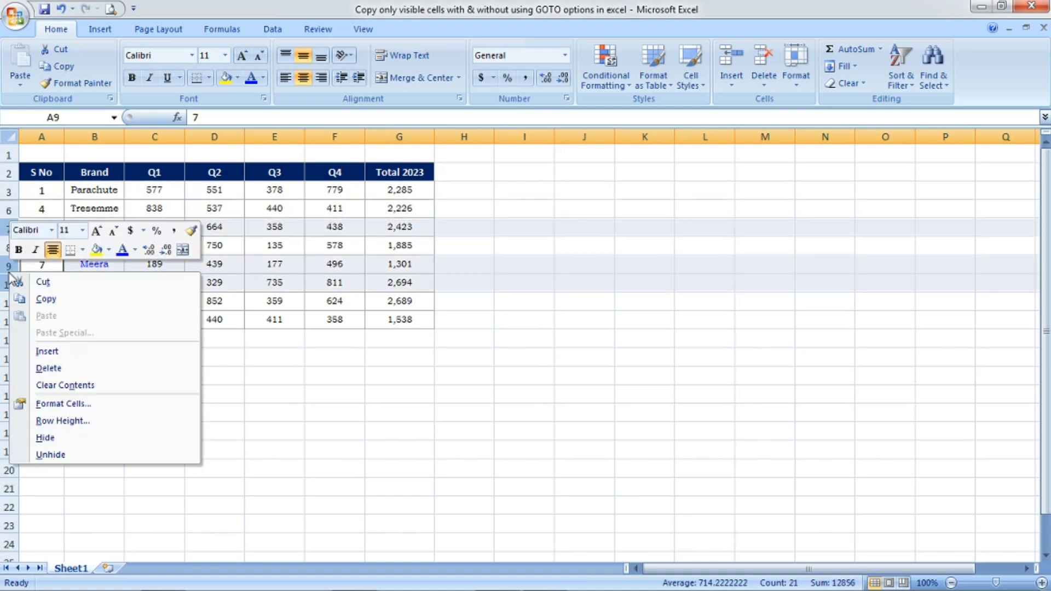
{"action": "left_click", "coordinate": [74, 435]}
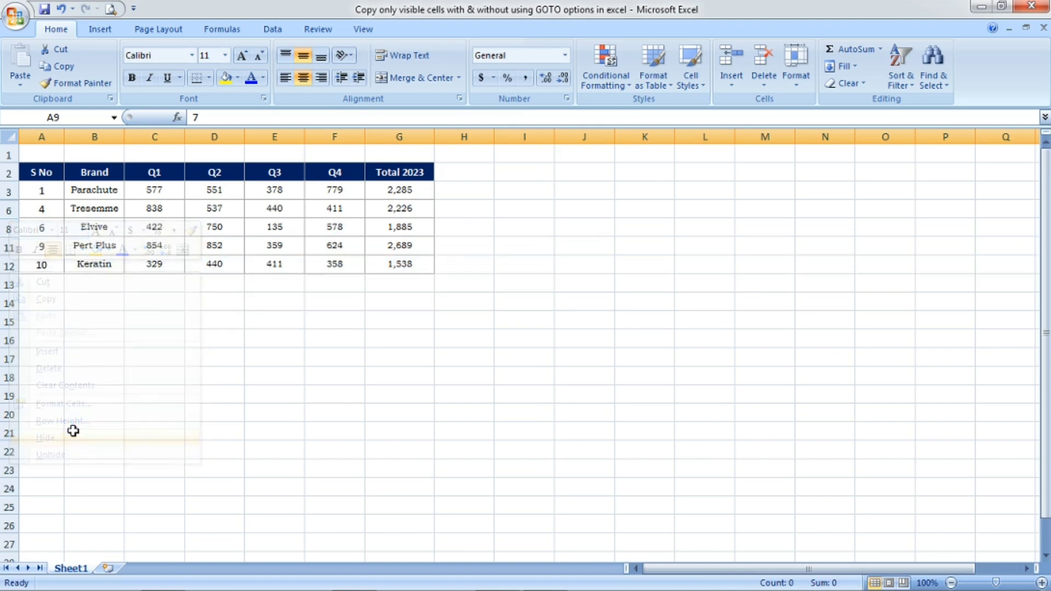
{"action": "left_click", "coordinate": [329, 229]}
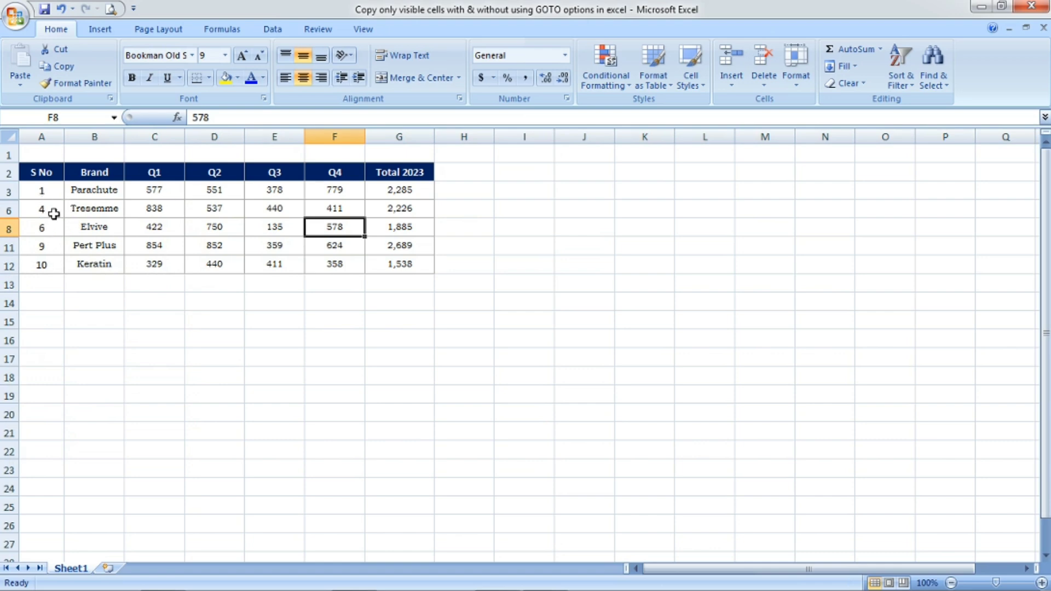
{"action": "left_click", "coordinate": [47, 219]}
{"action": "key", "text": "Down"}
{"action": "key", "text": "Down"}
{"action": "left_click", "coordinate": [284, 221]}
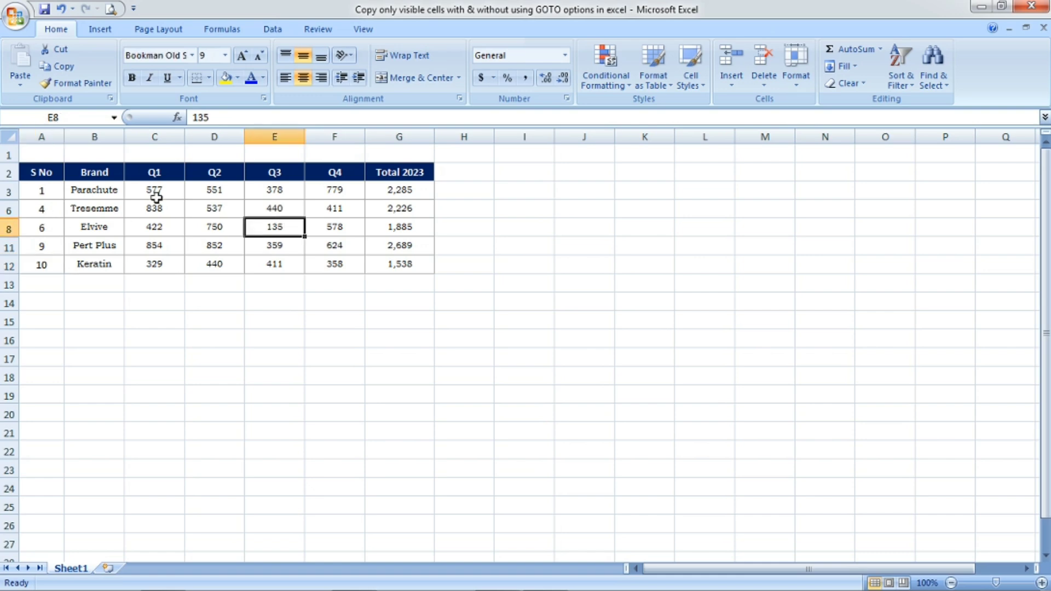
Copy the whole table from the S No header through the Keratin row and paste it normally at cell I14
{"action": "left_click", "coordinate": [54, 174]}
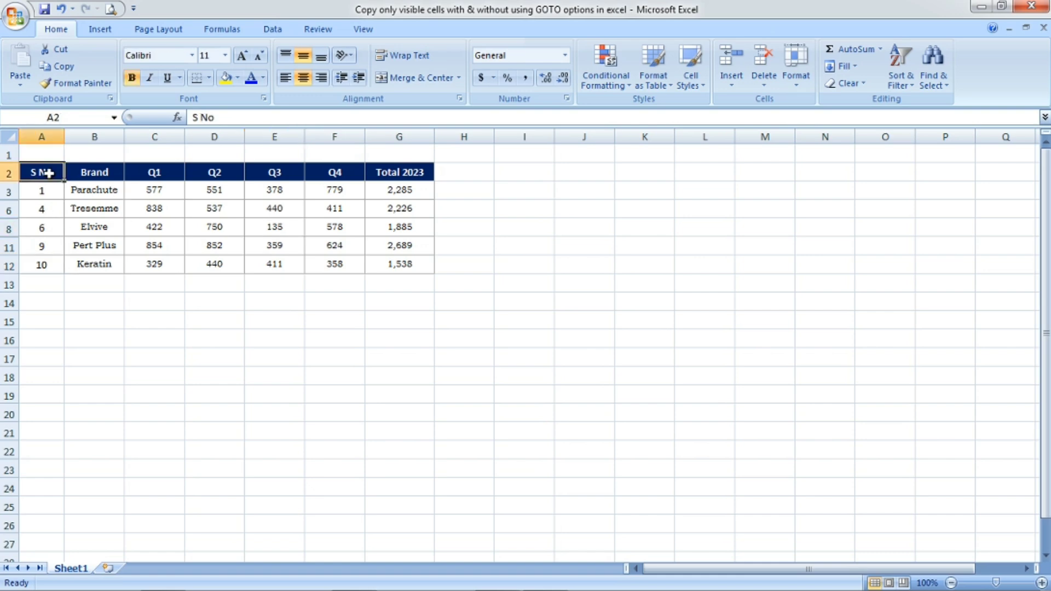
{"action": "key", "text": "ctrl+shift+Right"}
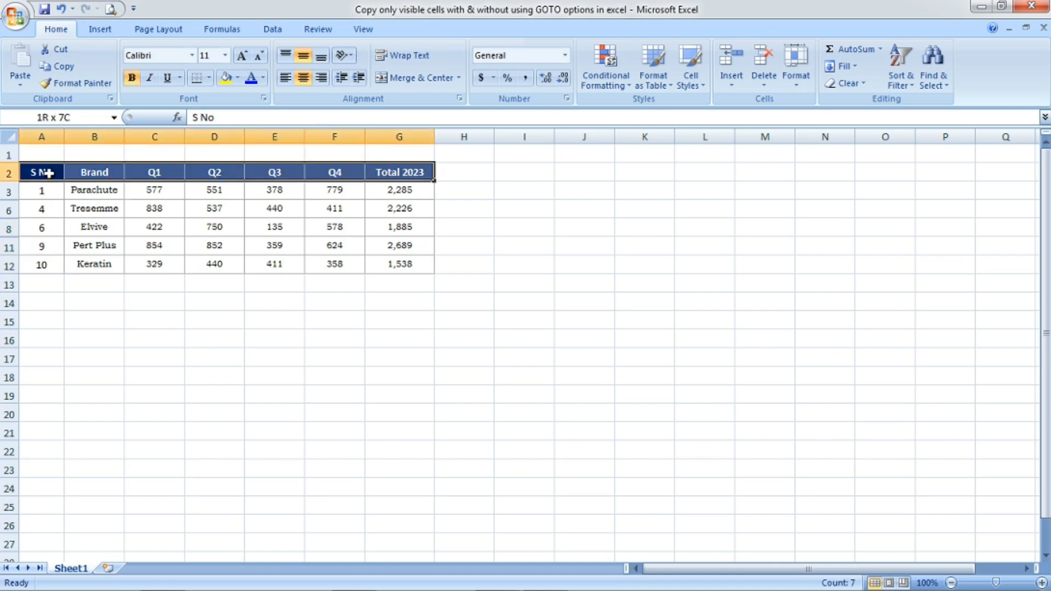
{"action": "key", "text": "ctrl+shift+Down"}
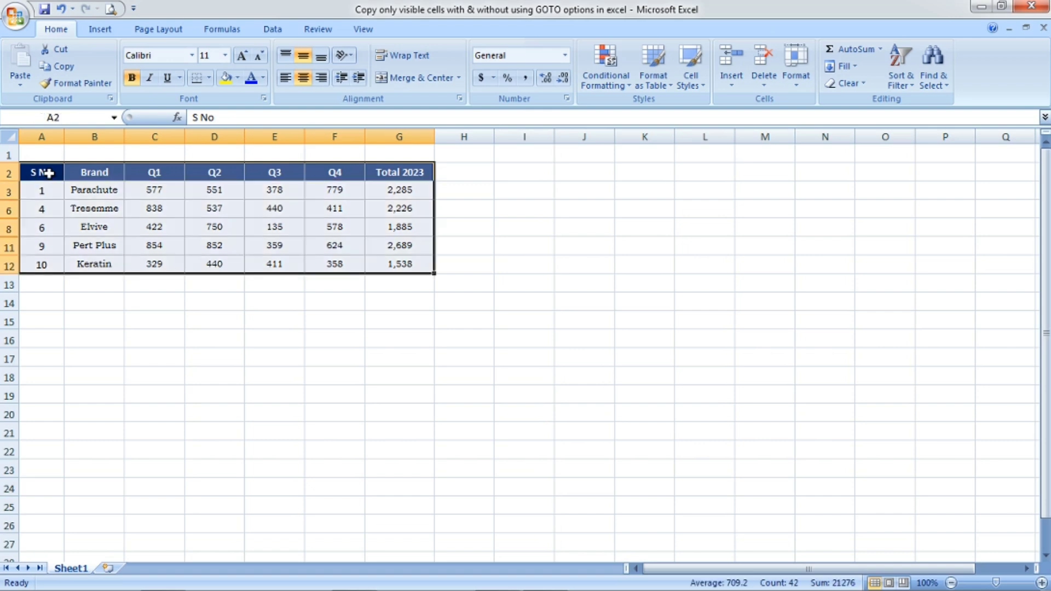
{"action": "right_click", "coordinate": [66, 190]}
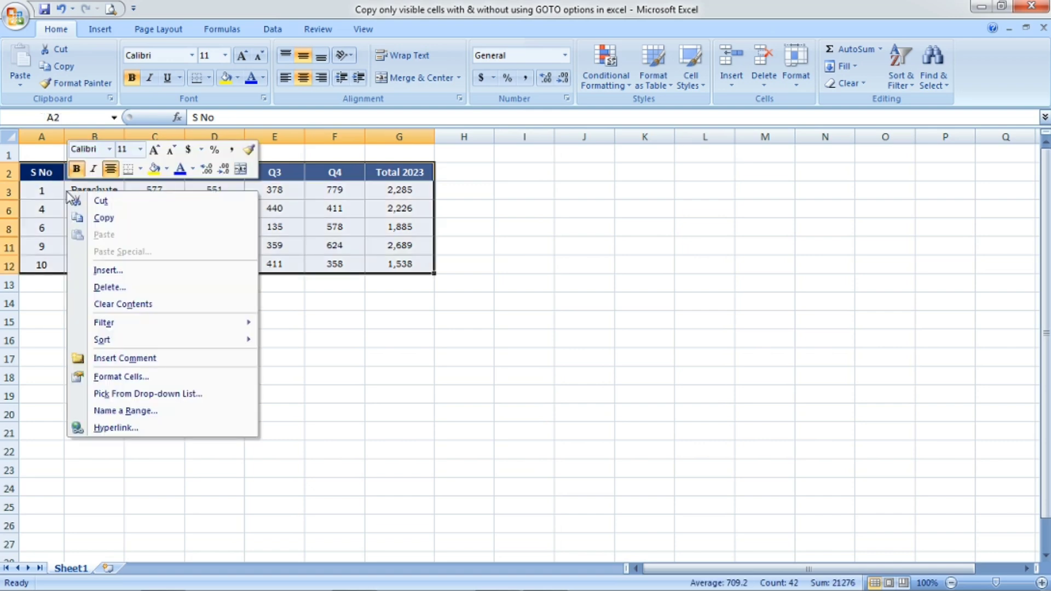
{"action": "left_click", "coordinate": [97, 218]}
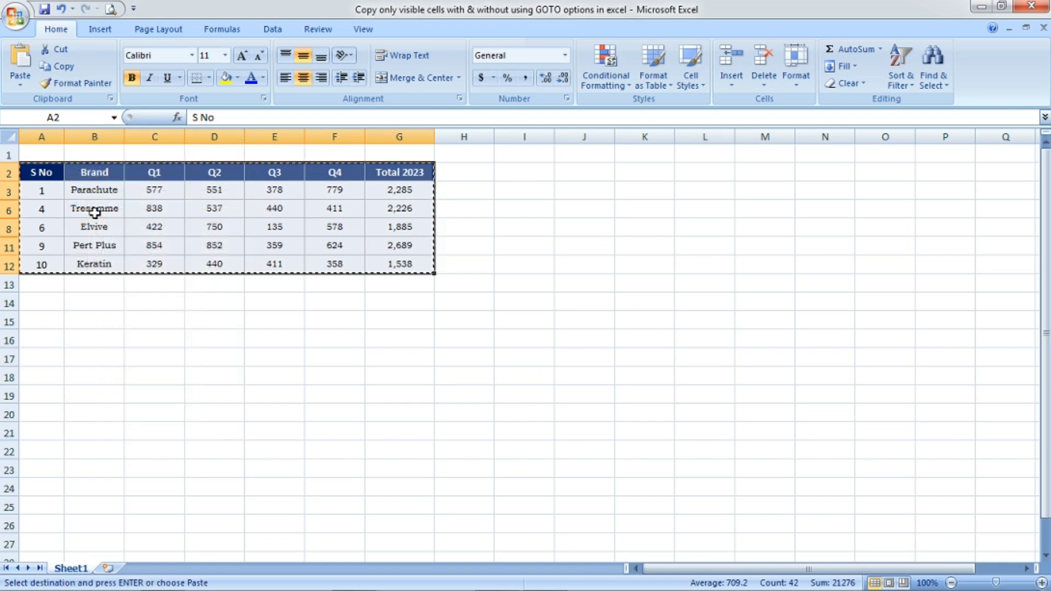
{"action": "left_click", "coordinate": [512, 301]}
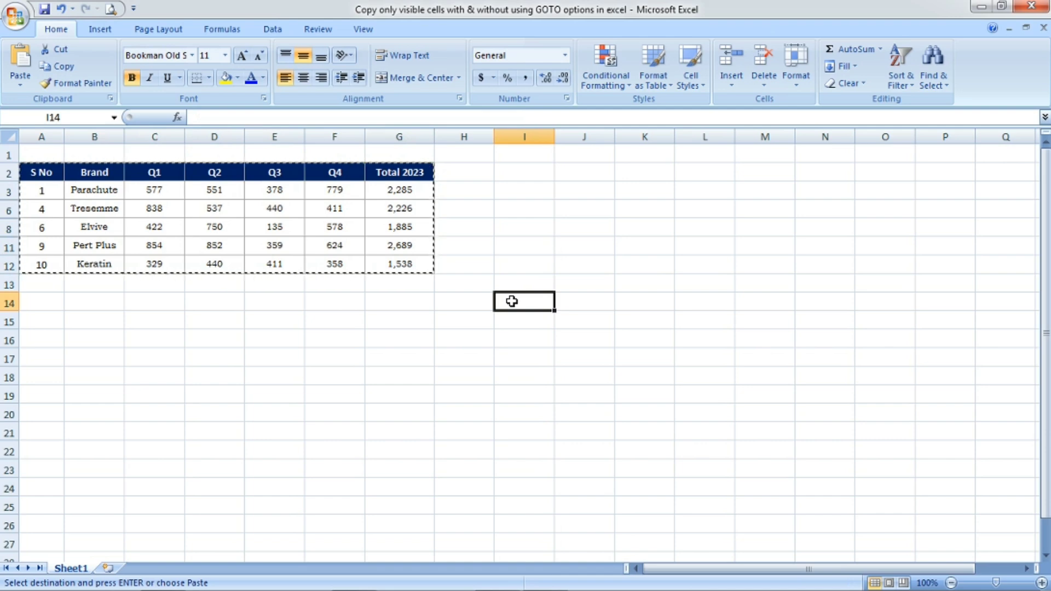
{"action": "right_click", "coordinate": [512, 301]}
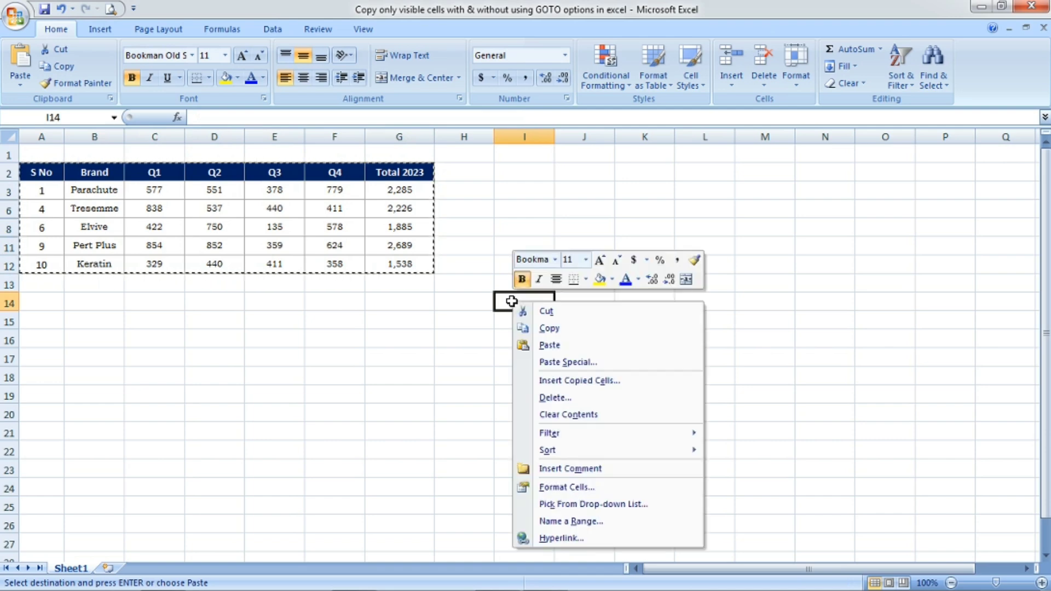
{"action": "left_click", "coordinate": [566, 344]}
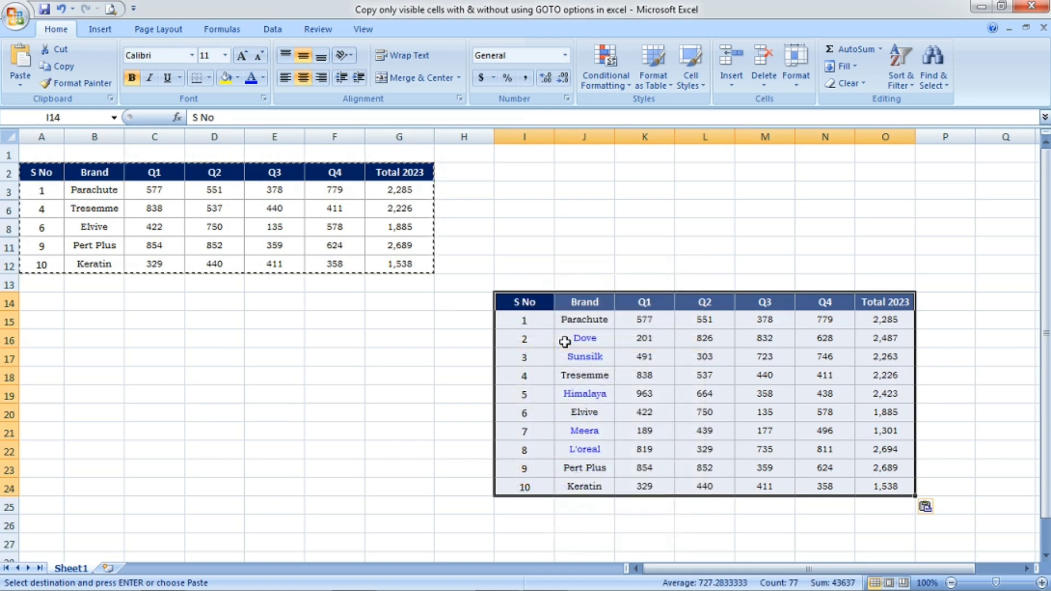
Compare the brand rows in the table pasted at I14 with the visible rows of the original table
{"action": "left_click", "coordinate": [723, 380]}
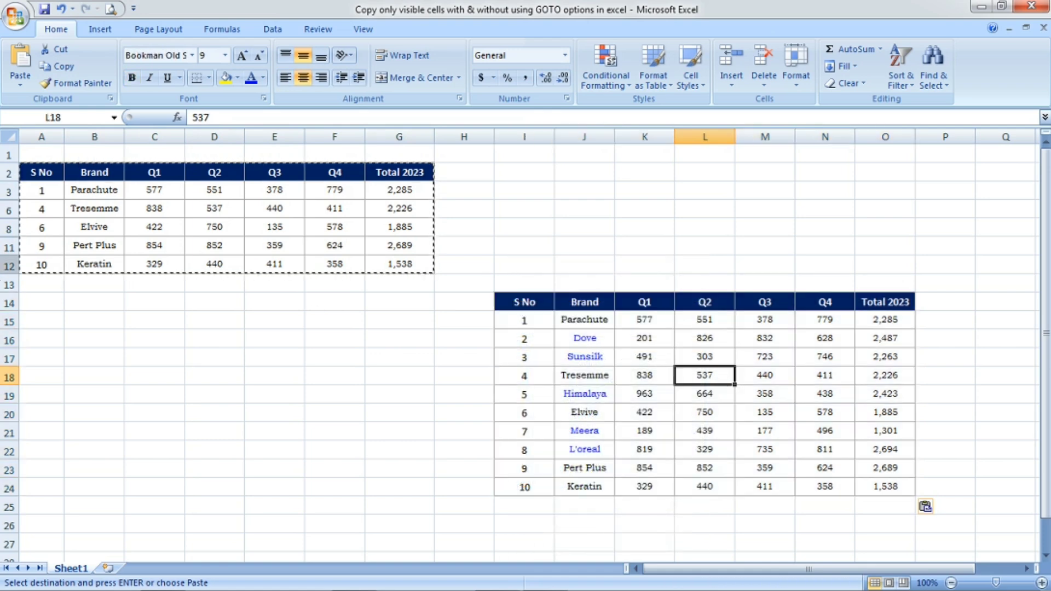
{"action": "left_click", "coordinate": [582, 337]}
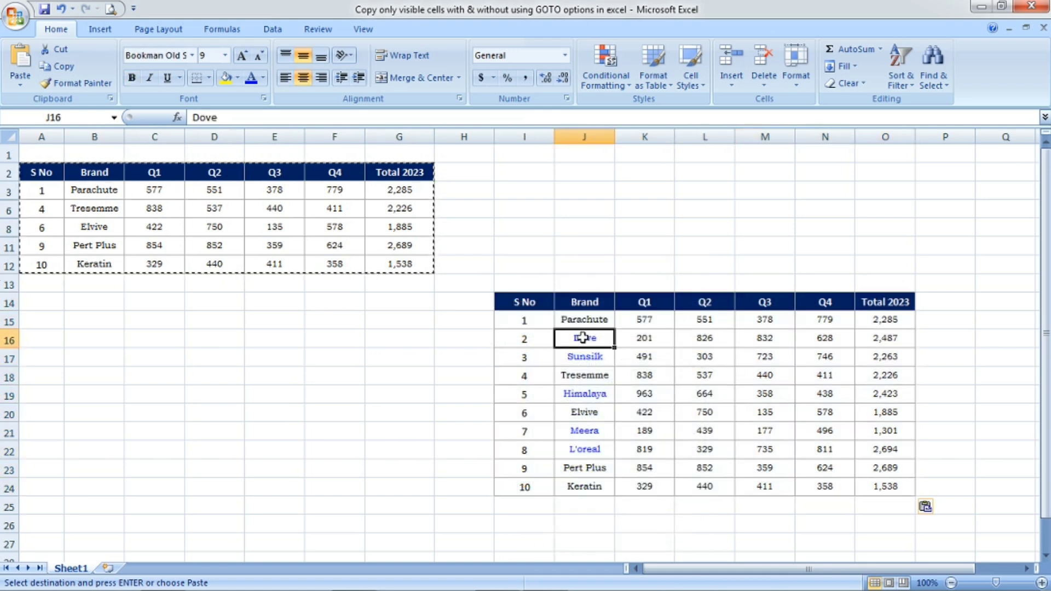
{"action": "key", "text": "Down"}
{"action": "key", "text": "Down"}
{"action": "key", "text": "Down"}
{"action": "key", "text": "Down"}
{"action": "key", "text": "Down"}
{"action": "key", "text": "Down"}
{"action": "key", "text": "Up"}
{"action": "key", "text": "Up"}
{"action": "key", "text": "Up"}
{"action": "key", "text": "Up"}
{"action": "key", "text": "Up"}
{"action": "key", "text": "Up"}
{"action": "left_click", "coordinate": [75, 186]}
{"action": "key", "text": "Down"}
{"action": "key", "text": "Down"}
{"action": "key", "text": "Up"}
Select the original table and restrict the selection to visible cells only with Go To Special
{"action": "left_click", "coordinate": [46, 173]}
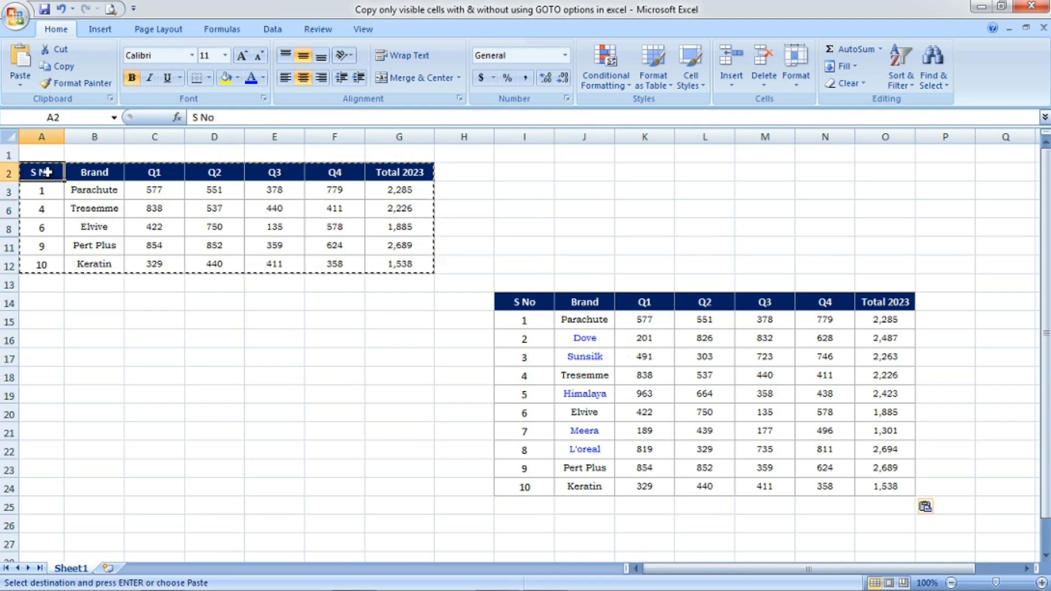
{"action": "key", "text": "ctrl+a"}
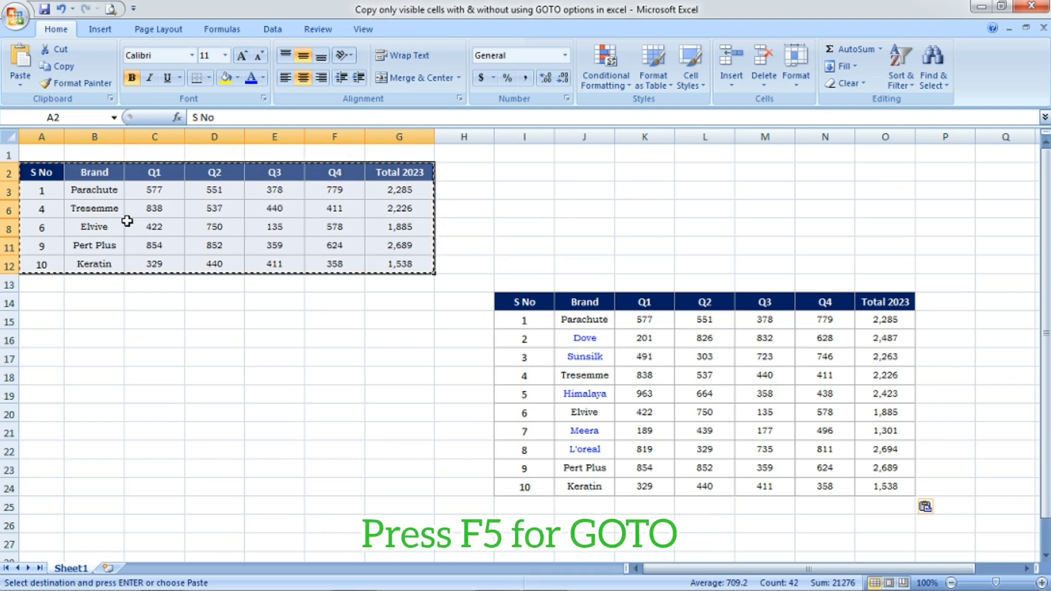
{"action": "key", "text": "F5"}
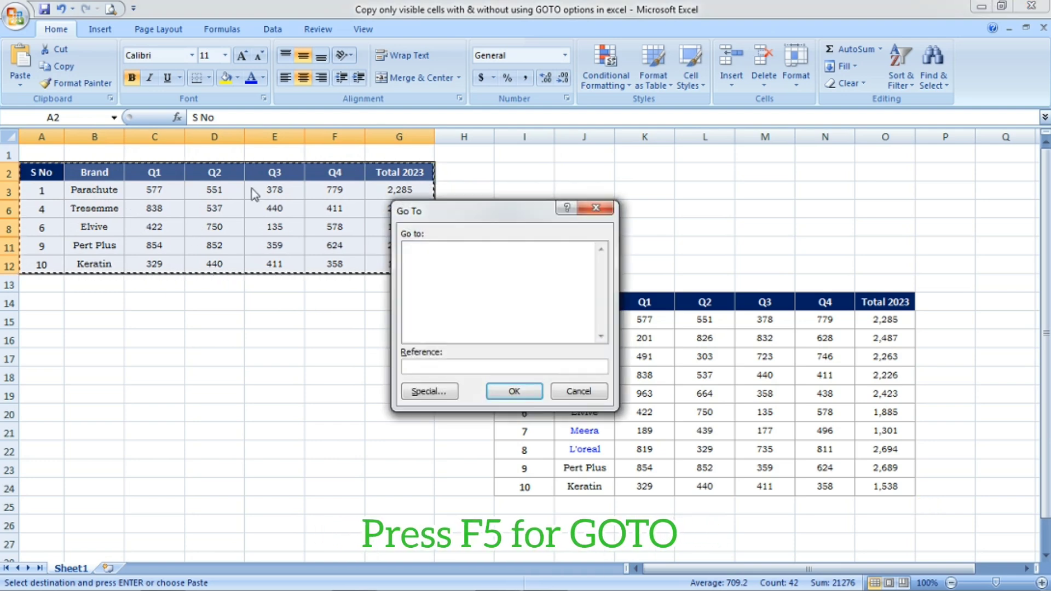
{"action": "left_click_drag", "start_coordinate": [443, 214], "coordinate": [504, 187]}
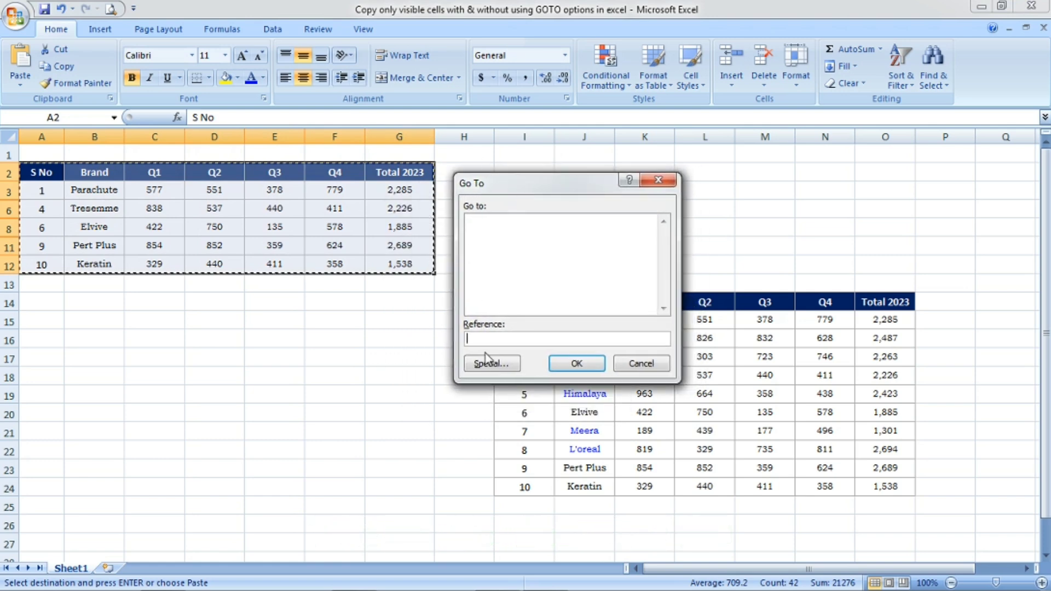
{"action": "left_click", "coordinate": [498, 365]}
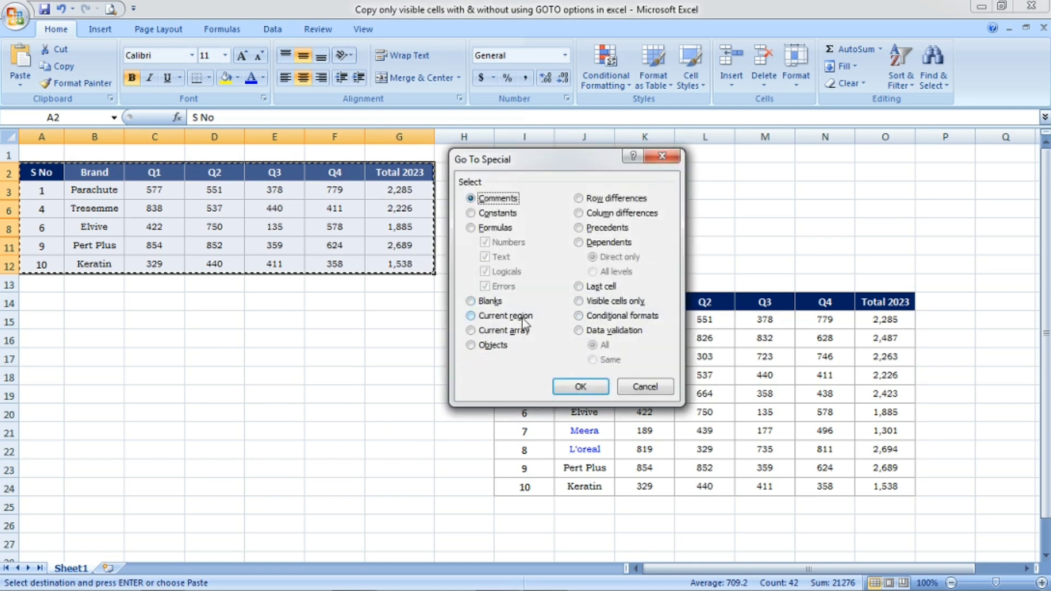
{"action": "left_click", "coordinate": [578, 302]}
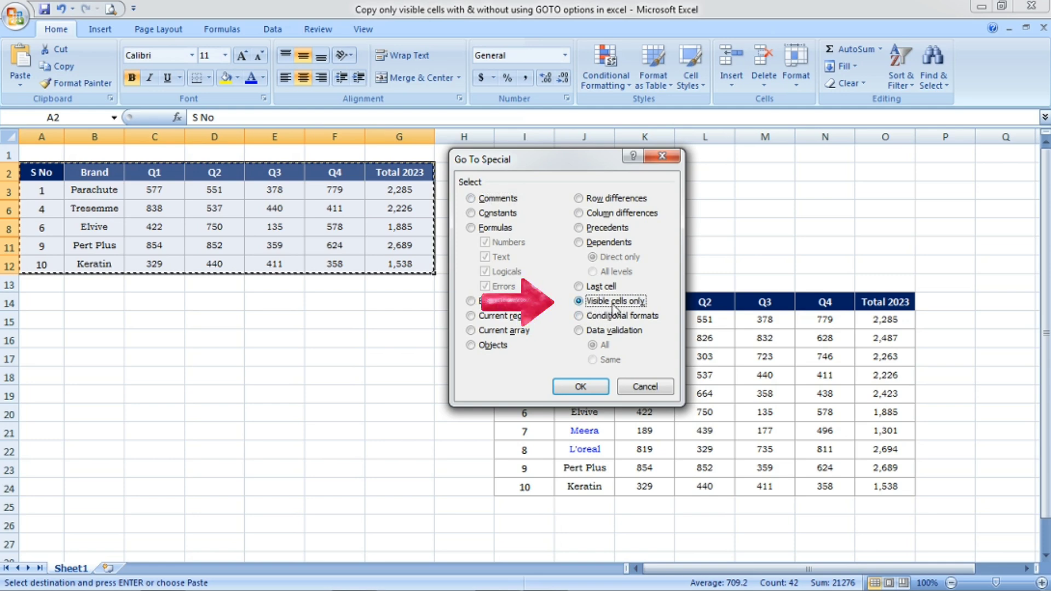
{"action": "left_click", "coordinate": [580, 388]}
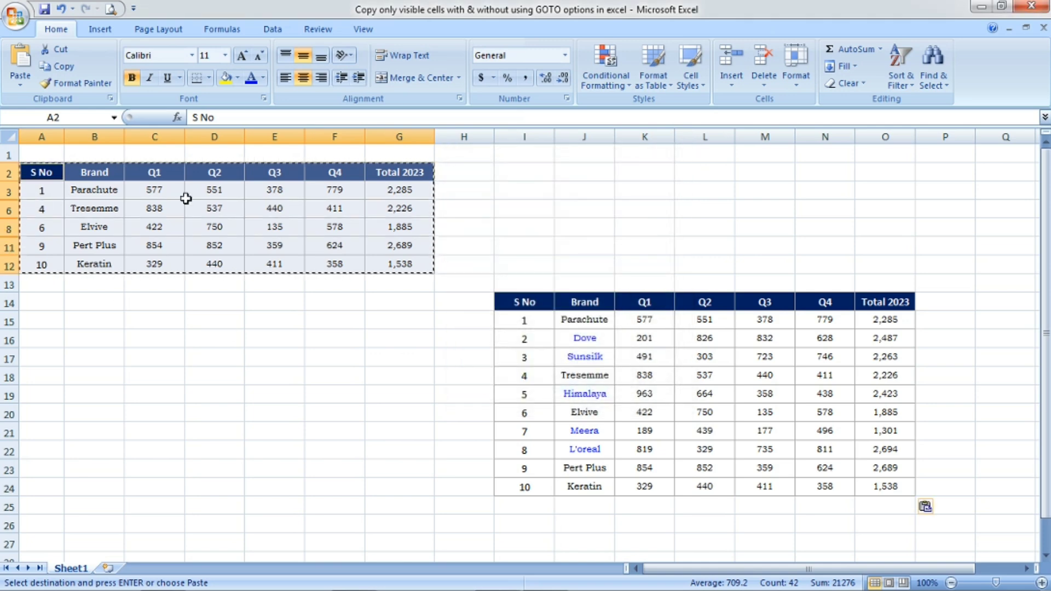
Copy the selected visible cells and paste them at cell A14 below the original table
{"action": "right_click", "coordinate": [154, 225]}
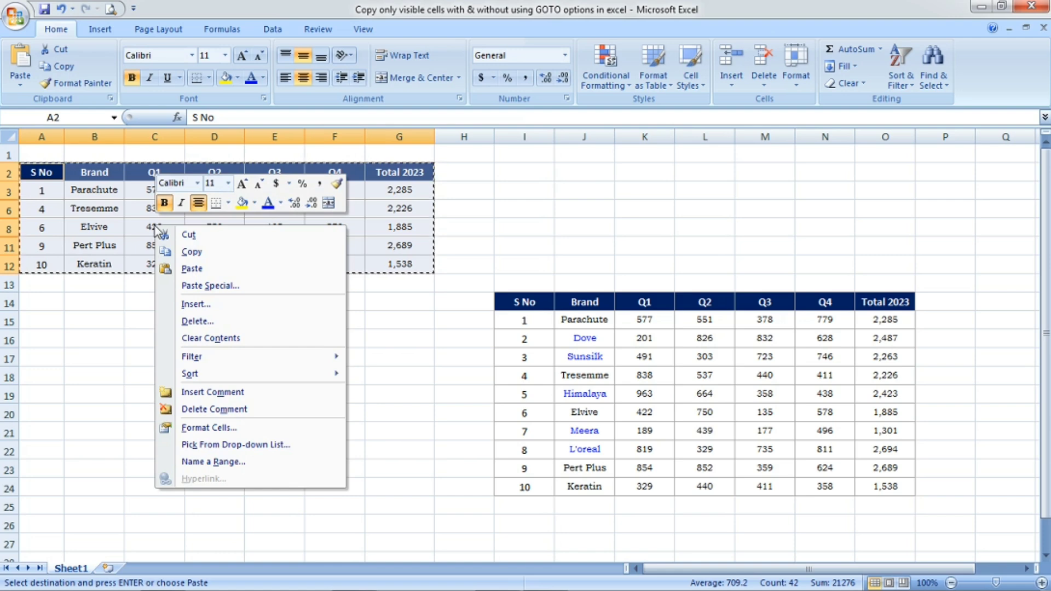
{"action": "left_click", "coordinate": [191, 251]}
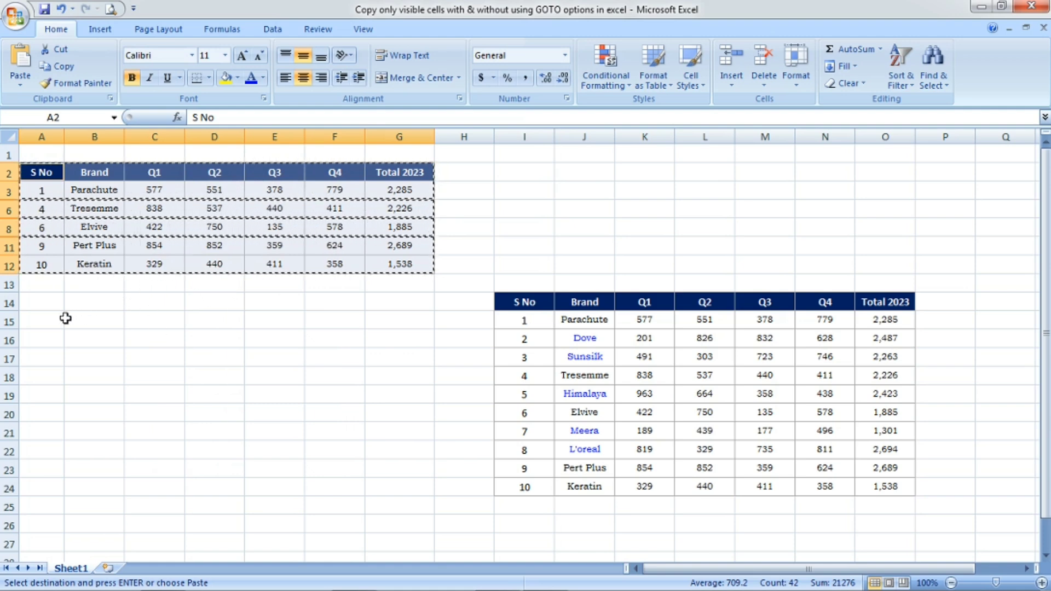
{"action": "left_click", "coordinate": [43, 307]}
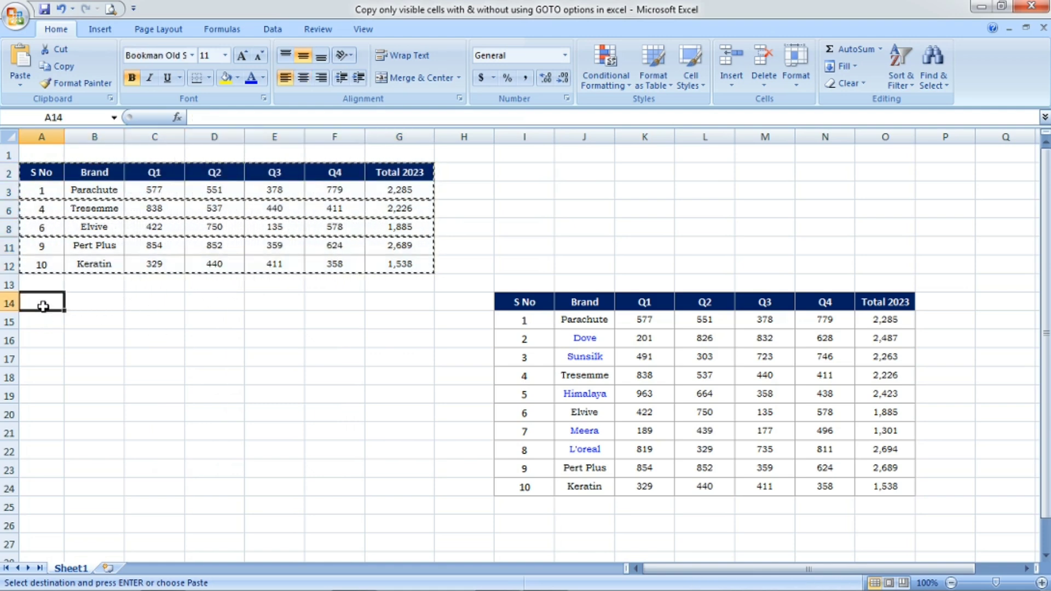
{"action": "right_click", "coordinate": [43, 307]}
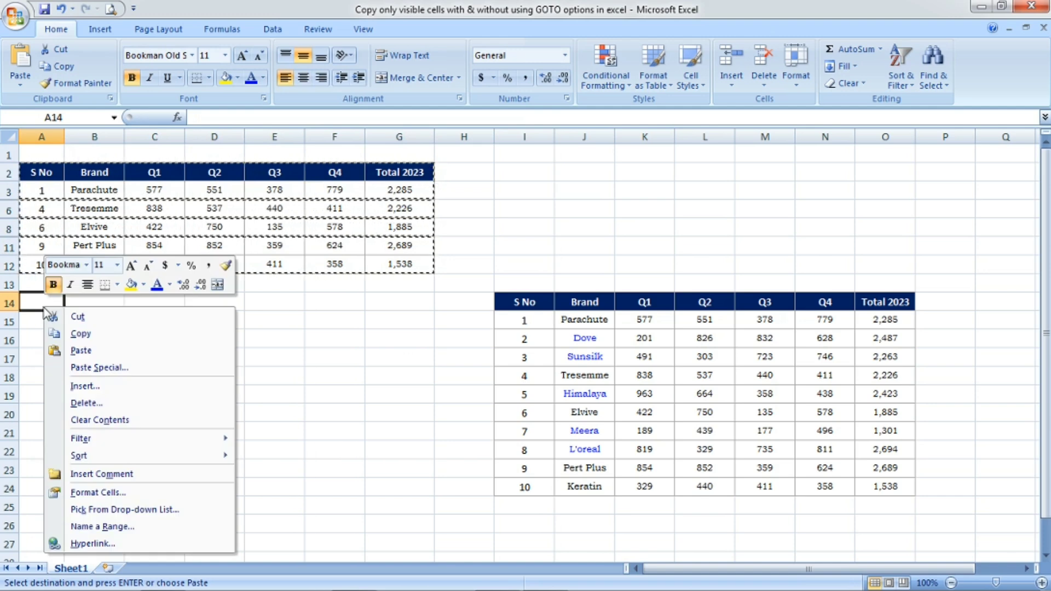
{"action": "left_click", "coordinate": [107, 353]}
Check the rows of the table pasted at A14 against the full copy at I14
{"action": "left_click", "coordinate": [156, 346]}
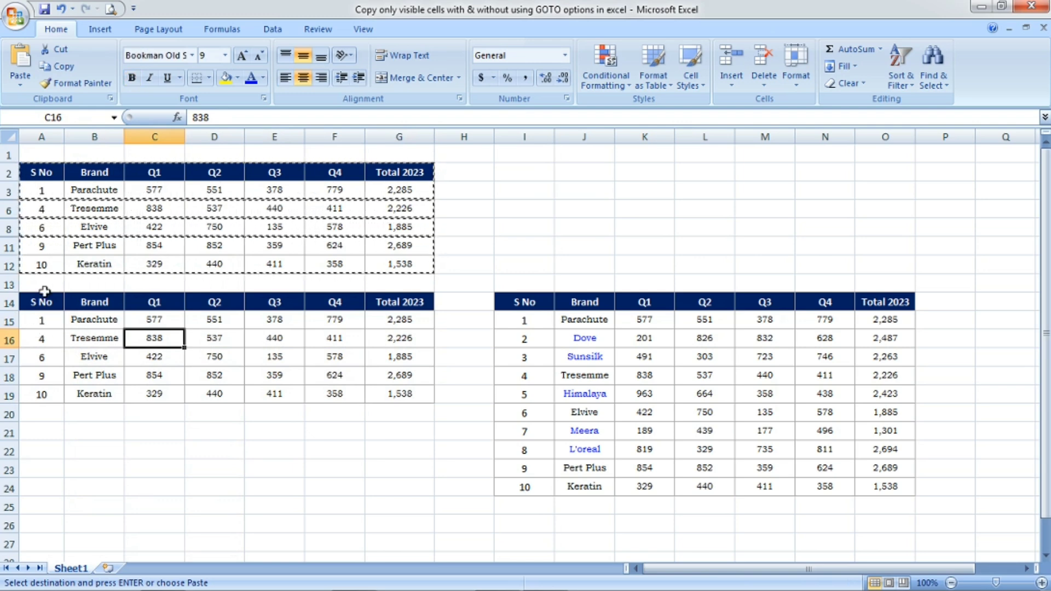
{"action": "left_click", "coordinate": [41, 338]}
{"action": "left_click", "coordinate": [42, 357]}
{"action": "left_click", "coordinate": [43, 378]}
{"action": "left_click", "coordinate": [596, 338]}
{"action": "left_click", "coordinate": [596, 356]}
{"action": "left_click", "coordinate": [336, 336]}
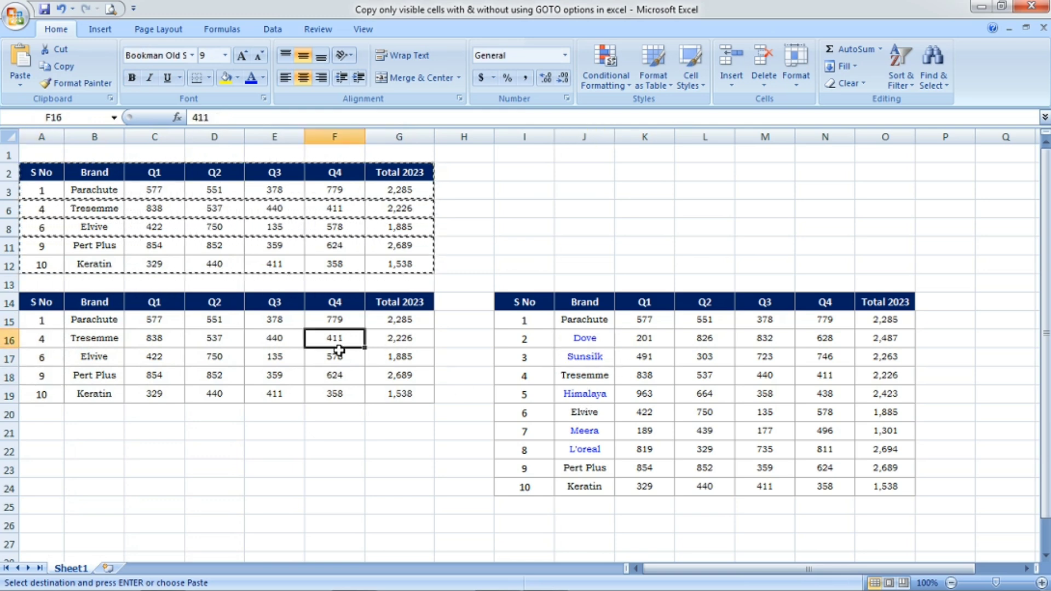
{"action": "left_click", "coordinate": [339, 353]}
{"action": "left_click", "coordinate": [212, 376]}
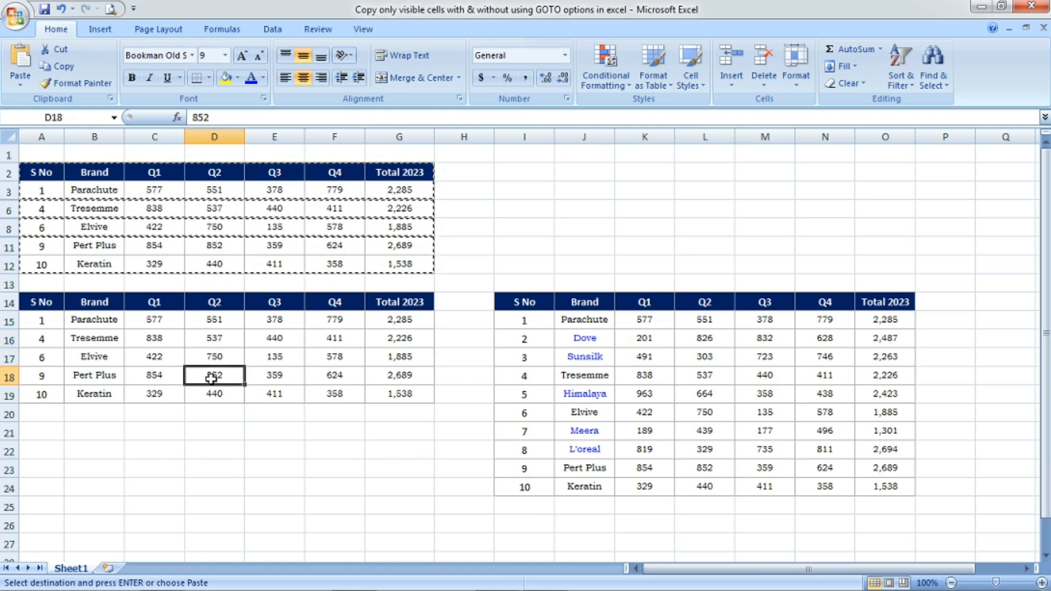
Clear the active copy marquee from the original table
{"action": "left_click", "coordinate": [221, 358]}
{"action": "left_click", "coordinate": [236, 432]}
{"action": "key", "text": "Escape"}
{"action": "left_click", "coordinate": [260, 375]}
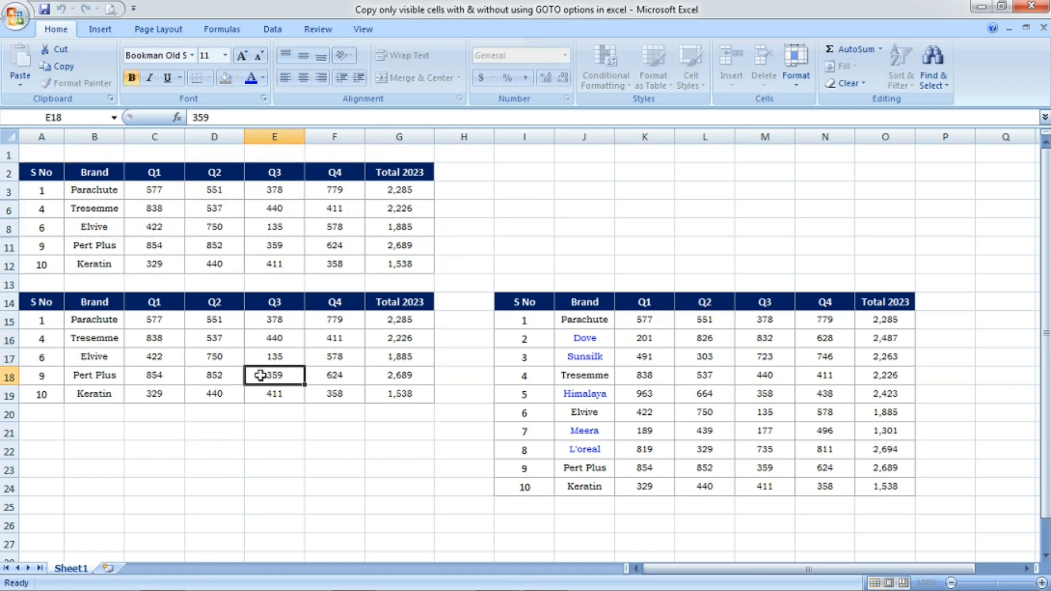
{"action": "left_click", "coordinate": [279, 344]}
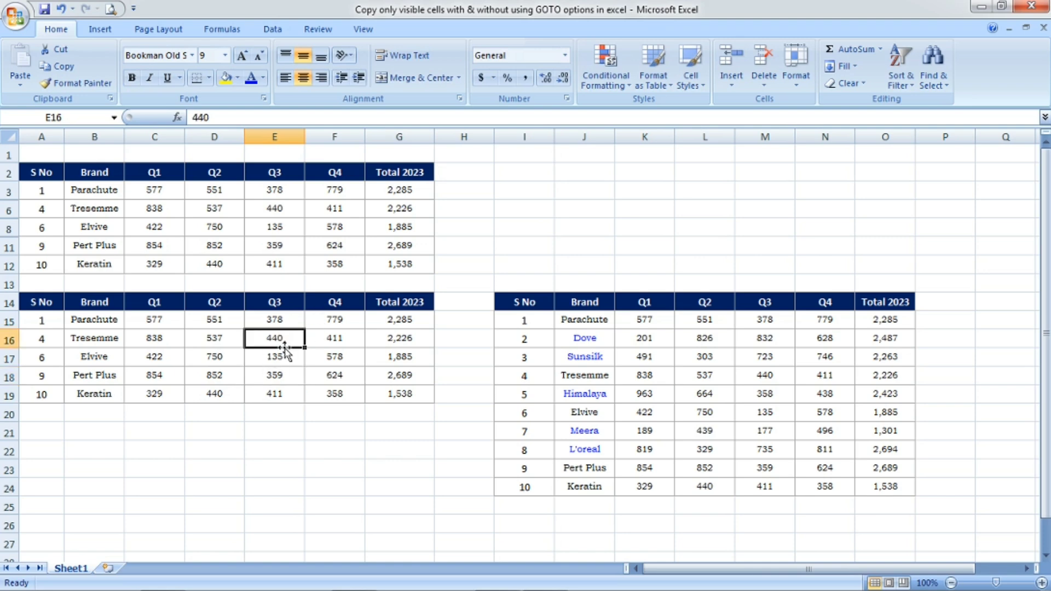
Select the original table from A2 to G12 and restrict the selection to visible cells without opening Go To Special
{"action": "left_click", "coordinate": [44, 173]}
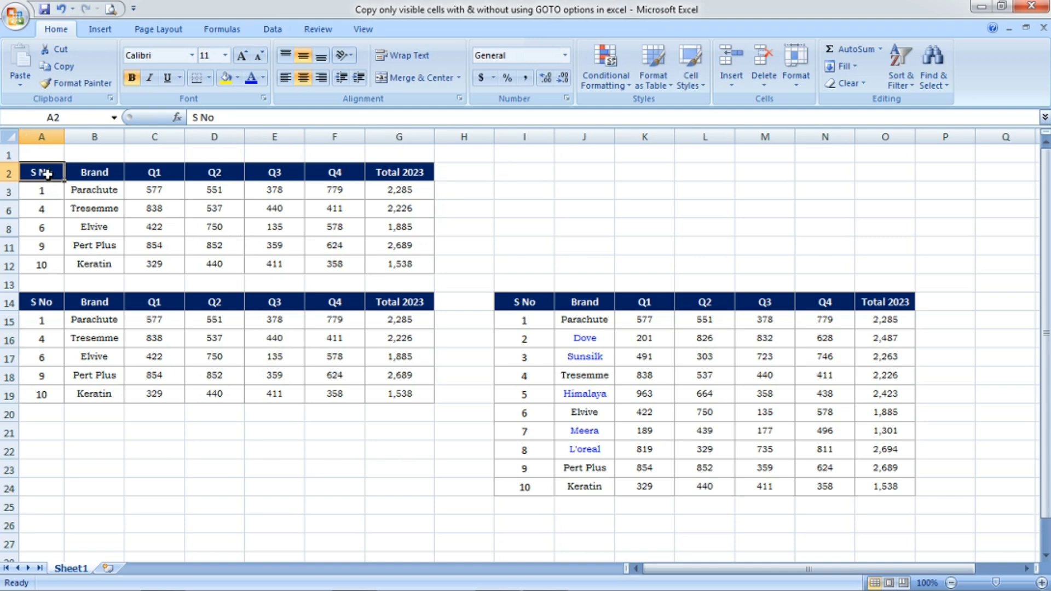
{"action": "key", "text": "ctrl+shift+Right"}
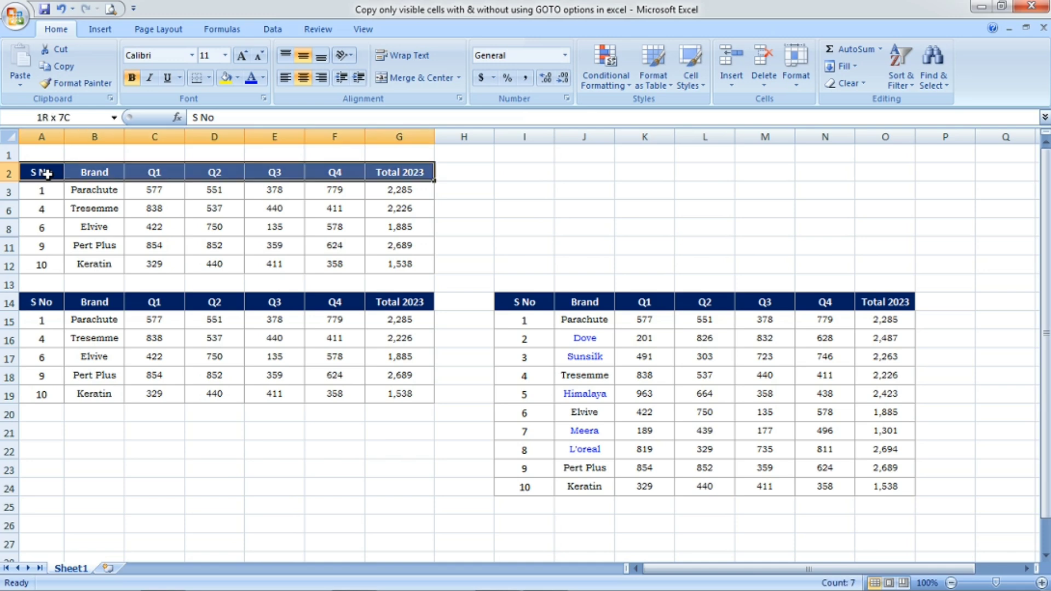
{"action": "key", "text": "ctrl+shift+Down"}
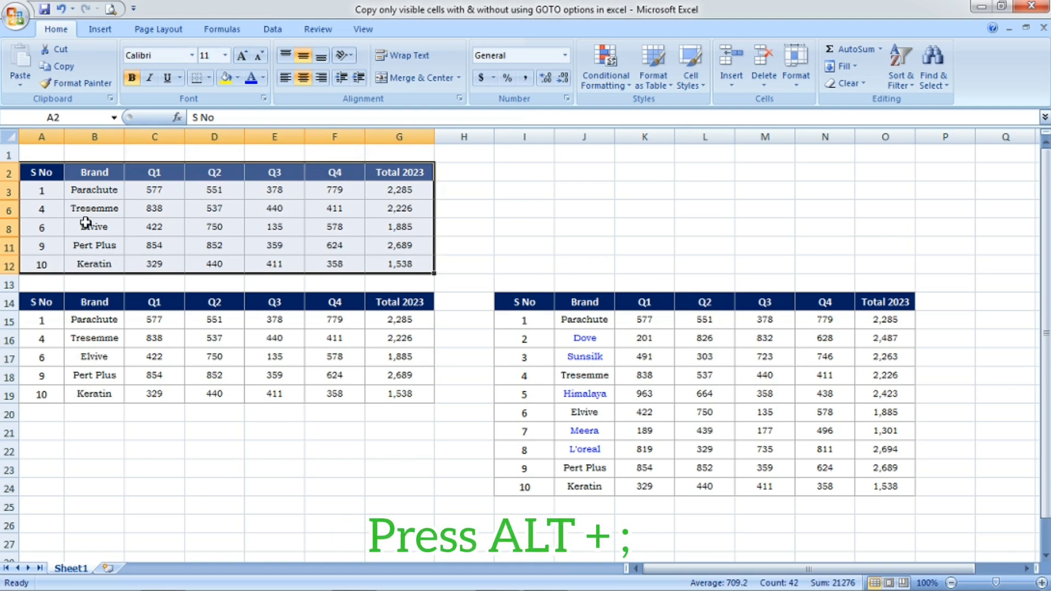
{"action": "key", "text": "alt+semicolon"}
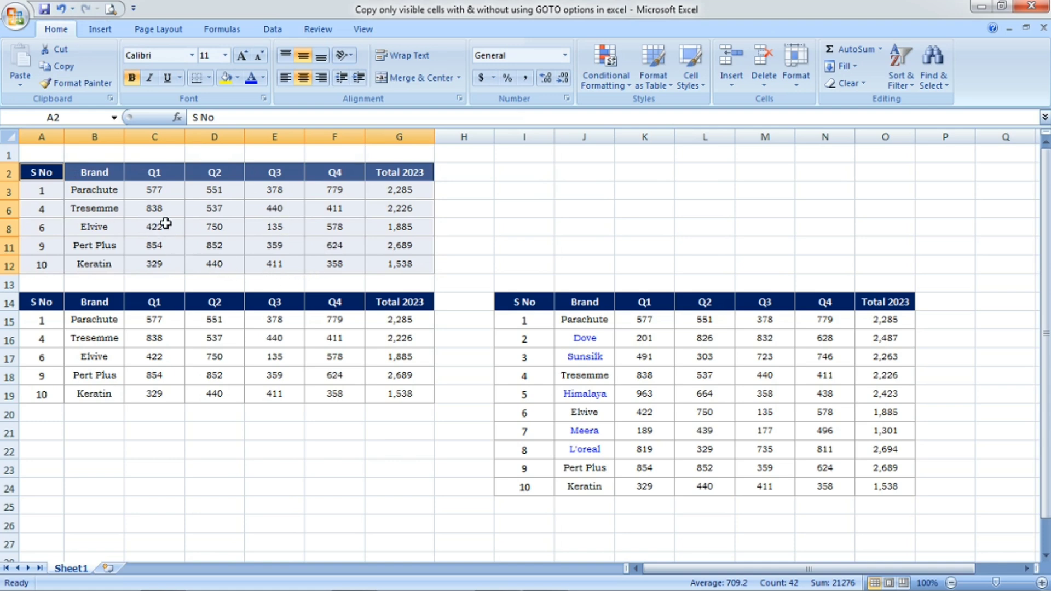
Copy the selected visible cells and paste them at cell A21 below the first pasted table
{"action": "right_click", "coordinate": [167, 225]}
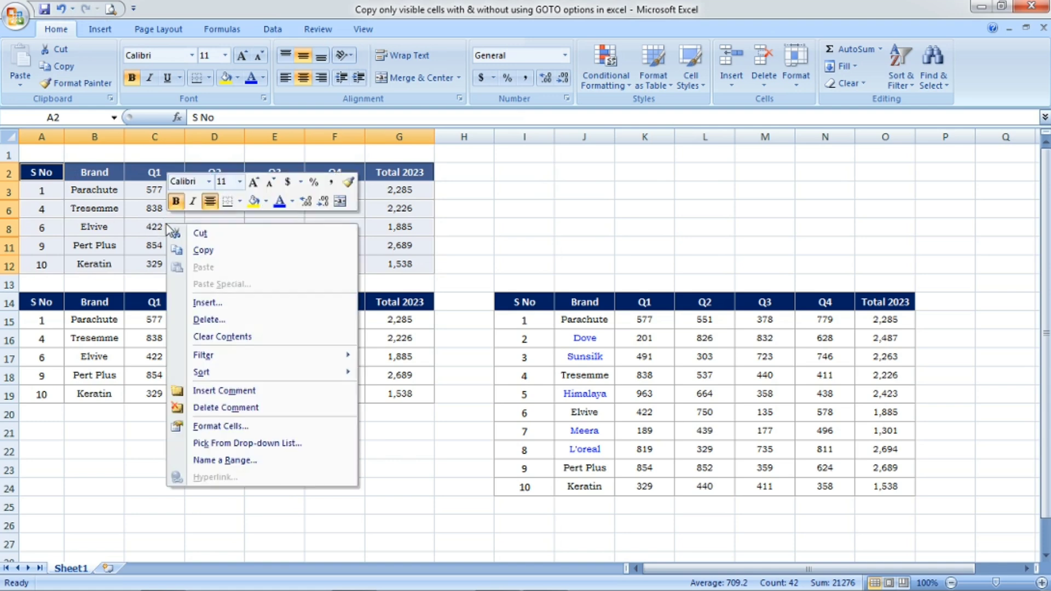
{"action": "left_click", "coordinate": [211, 249]}
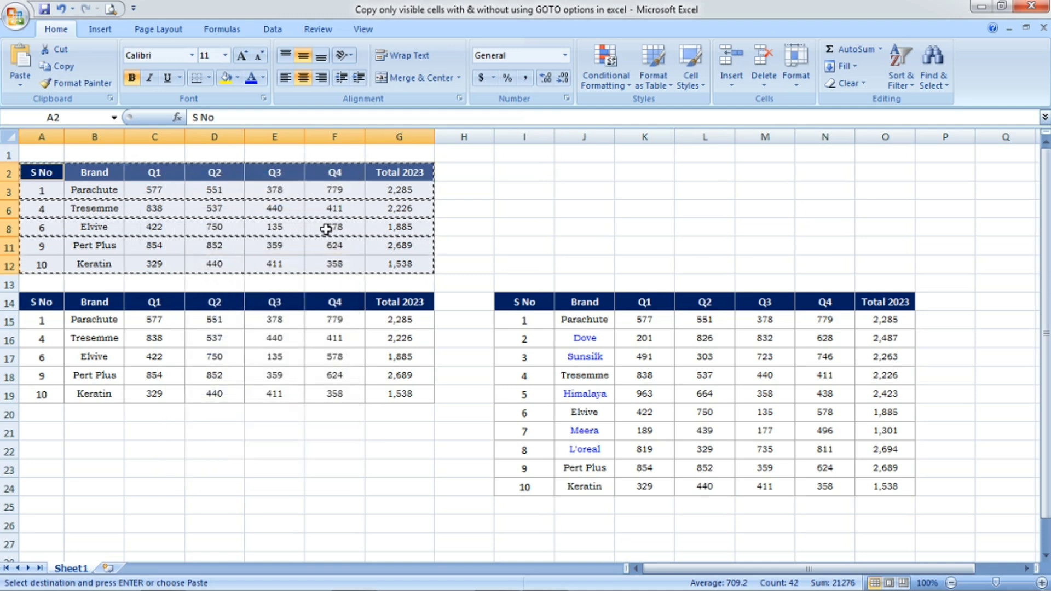
{"action": "left_click", "coordinate": [51, 432]}
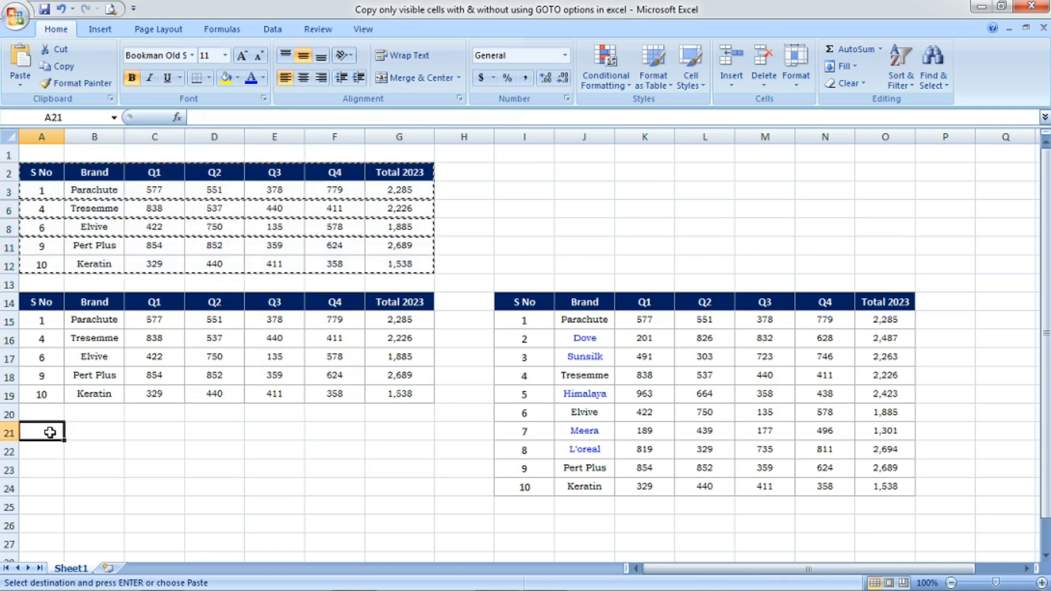
{"action": "right_click", "coordinate": [56, 438]}
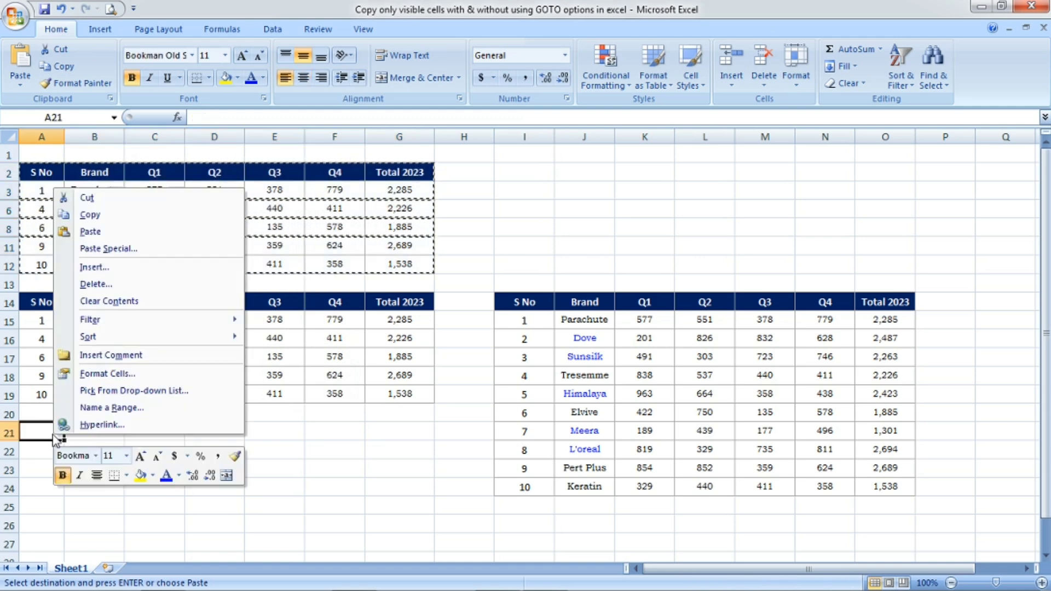
{"action": "left_click", "coordinate": [108, 232]}
Check the serial numbers, brands and quarterly values in the table pasted at A21 against the table at A14
{"action": "left_click", "coordinate": [140, 471]}
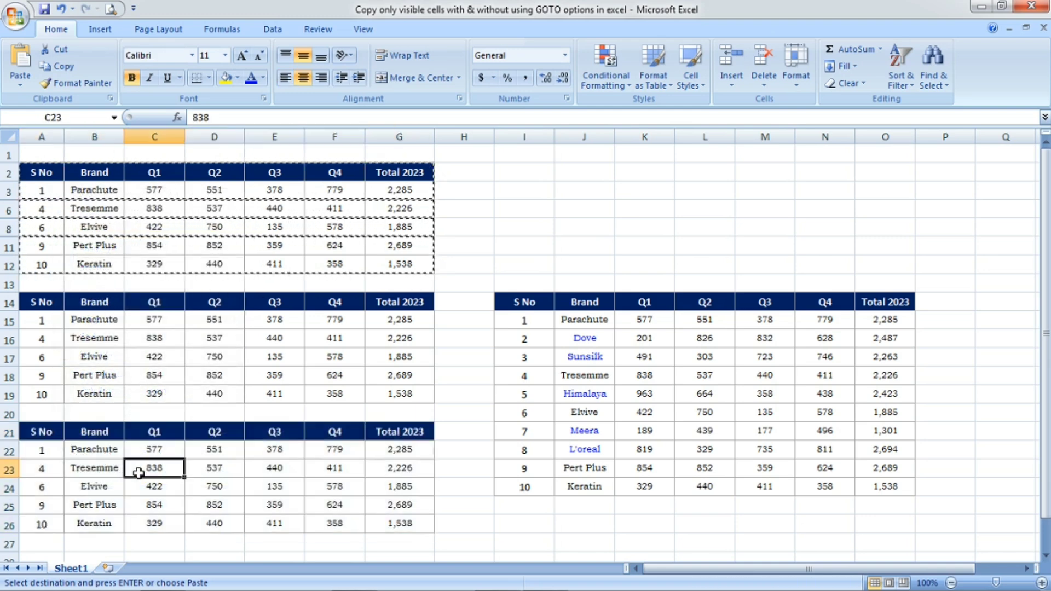
{"action": "left_click", "coordinate": [108, 474]}
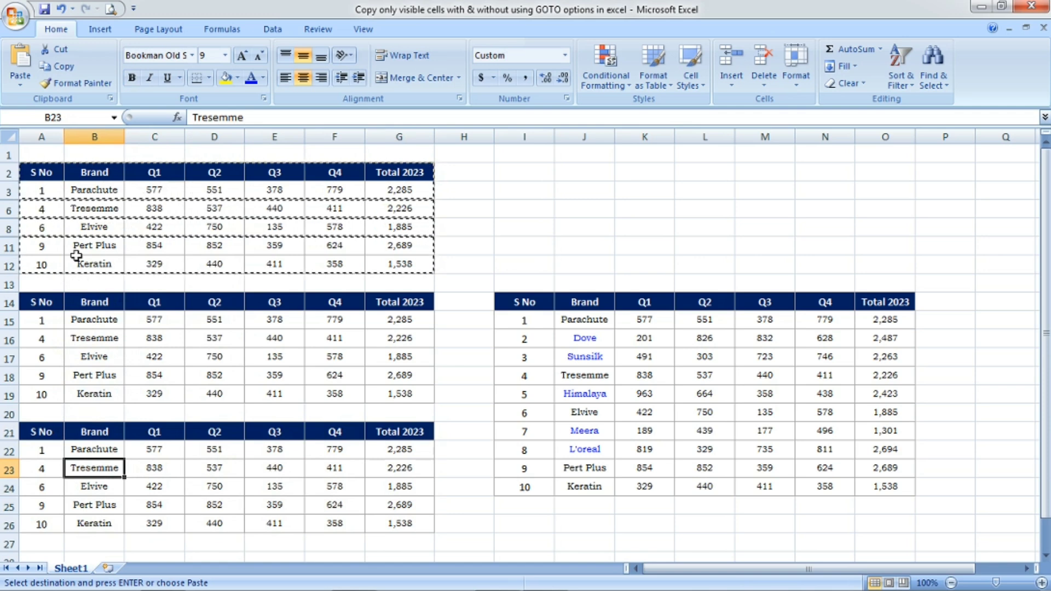
{"action": "left_click", "coordinate": [52, 472]}
{"action": "key", "text": "Down"}
{"action": "key", "text": "Down"}
{"action": "key", "text": "Up"}
{"action": "key", "text": "Up"}
{"action": "key", "text": "Down"}
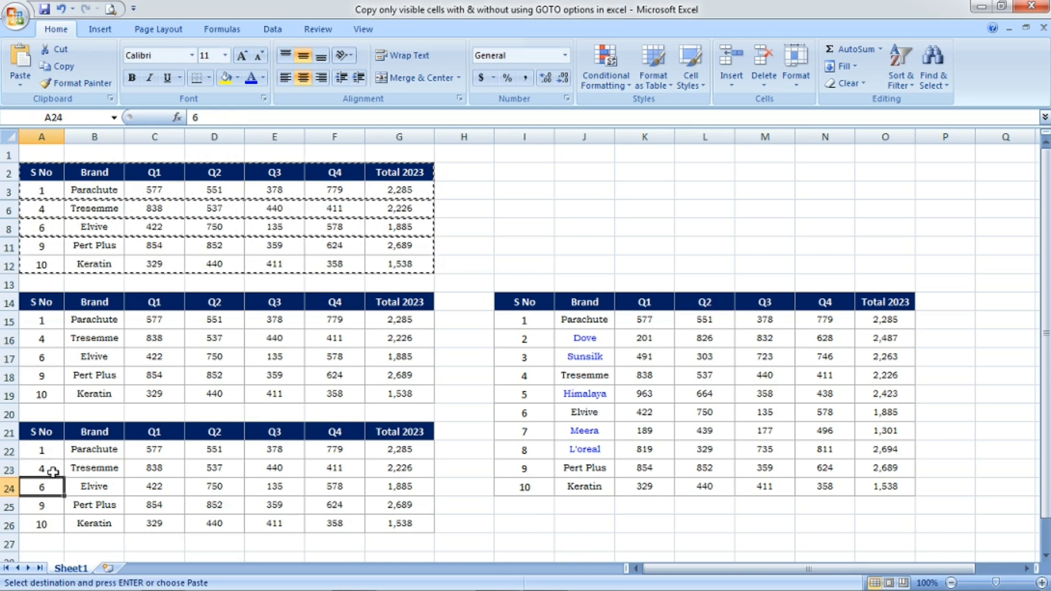
{"action": "key", "text": "Down"}
{"action": "key", "text": "Up"}
{"action": "key", "text": "Up"}
{"action": "key", "text": "Up"}
{"action": "key", "text": "Right"}
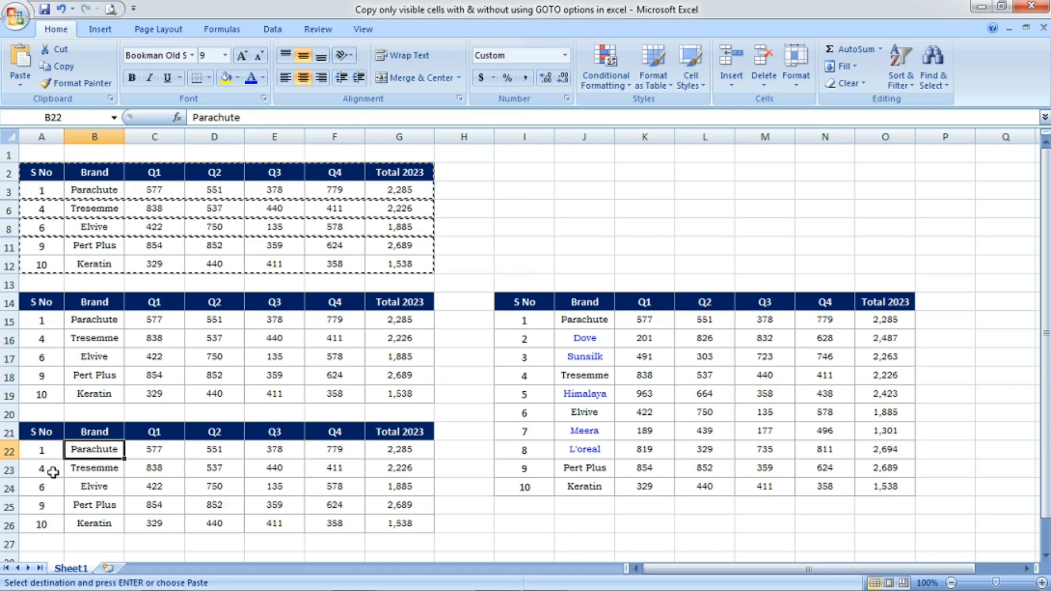
{"action": "key", "text": "Down"}
{"action": "key", "text": "Down"}
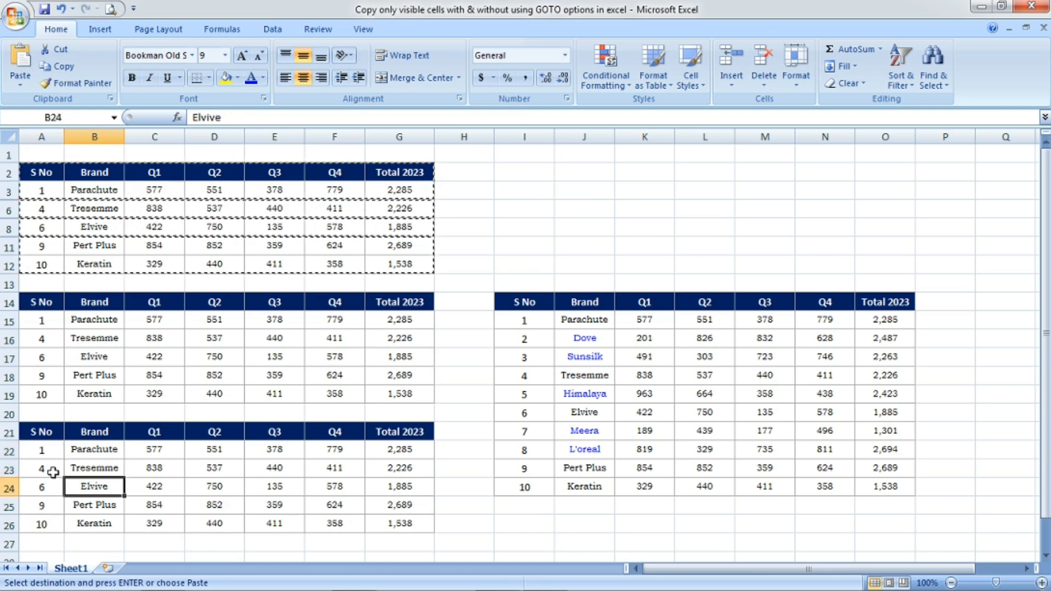
{"action": "left_click", "coordinate": [237, 492]}
{"action": "left_click", "coordinate": [293, 473]}
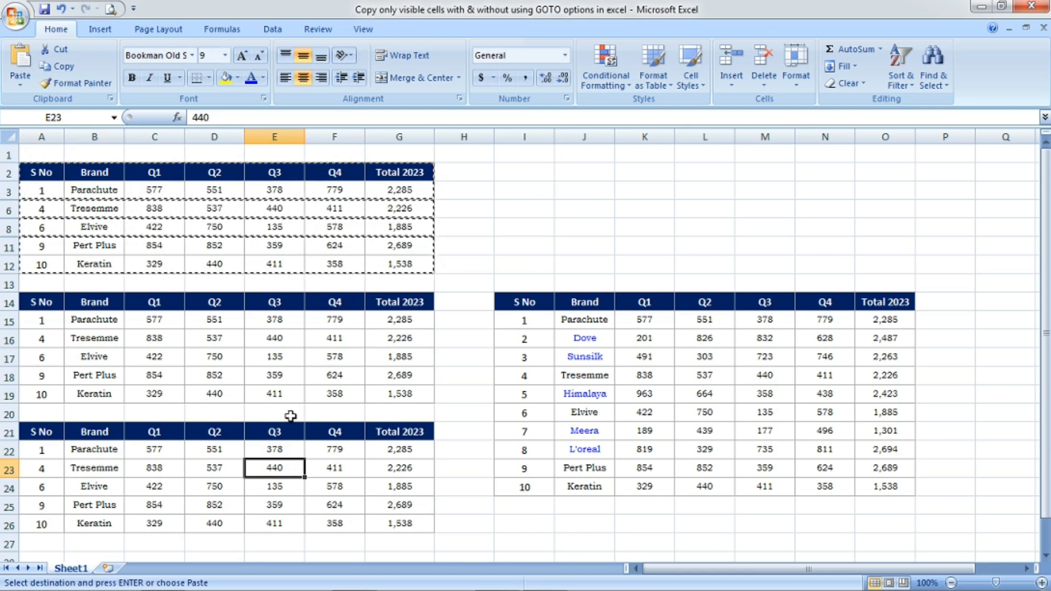
{"action": "left_click", "coordinate": [325, 376]}
{"action": "left_click", "coordinate": [330, 343]}
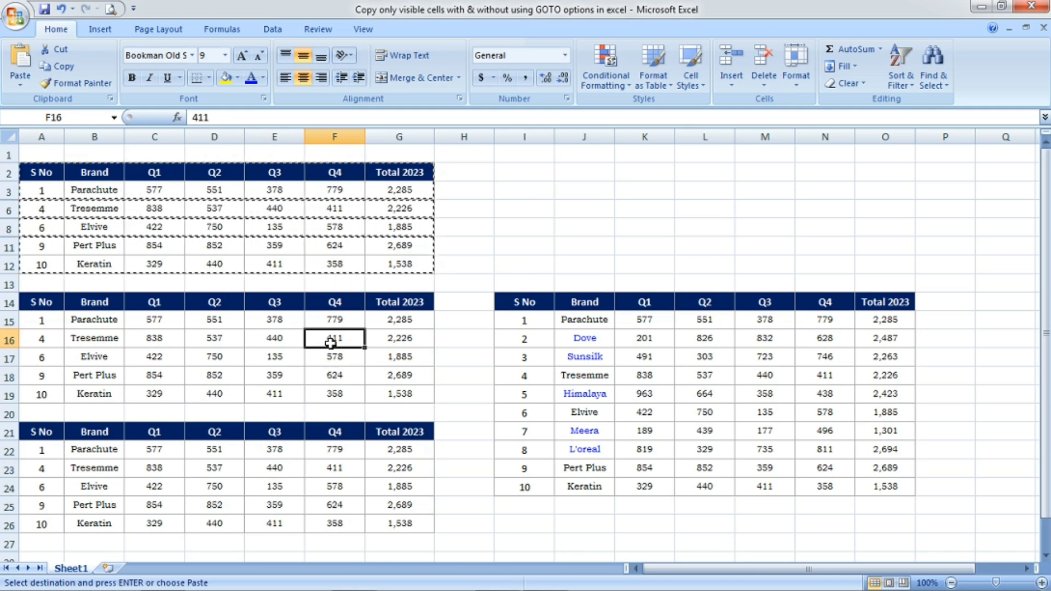
{"action": "left_click", "coordinate": [634, 244]}
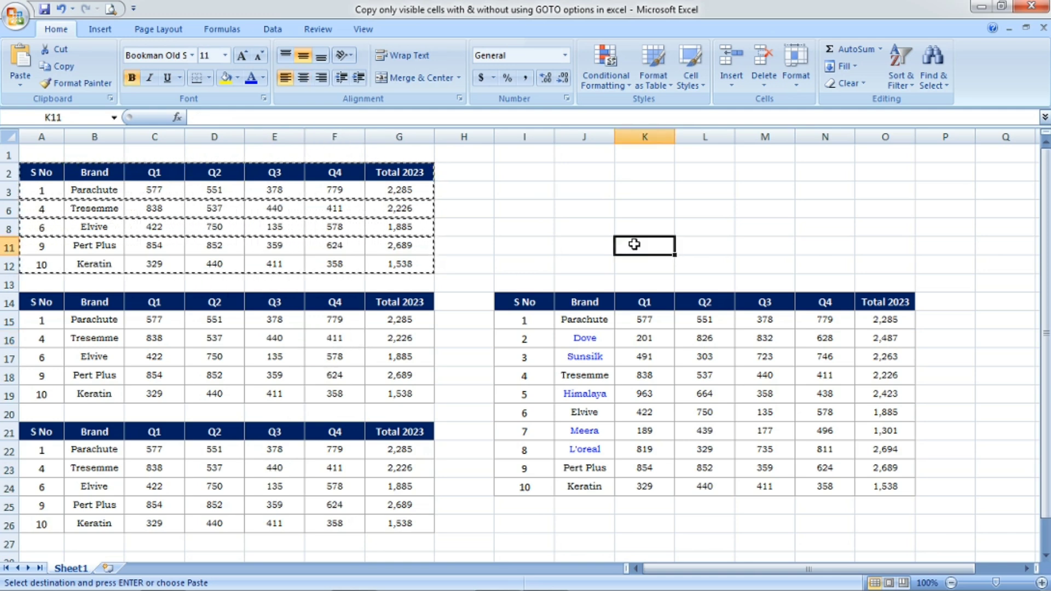
{"action": "left_click", "coordinate": [635, 231]}
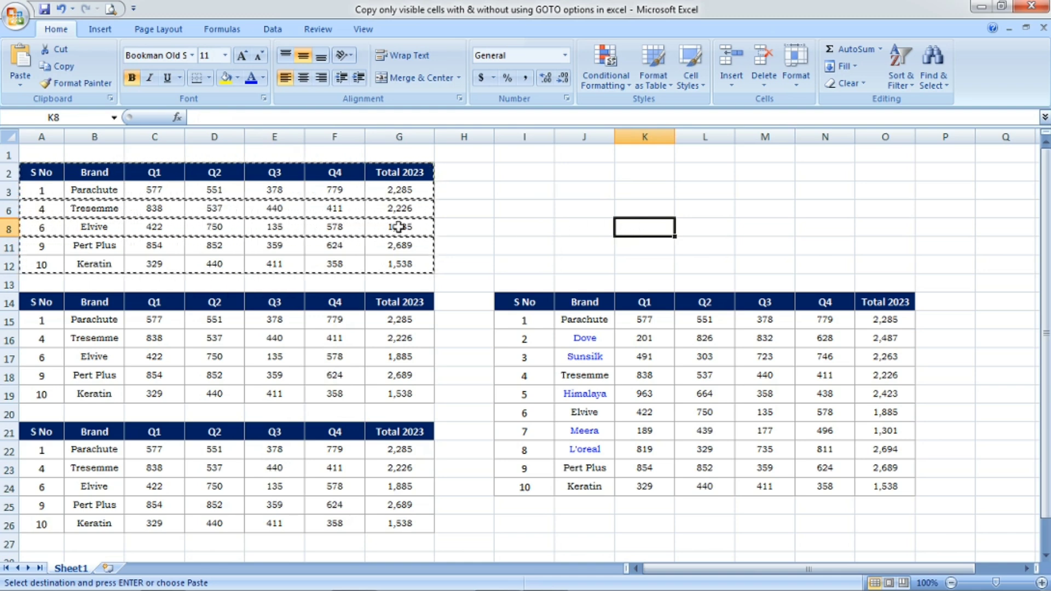
{"action": "left_click", "coordinate": [331, 247]}
{"action": "left_click", "coordinate": [573, 228]}
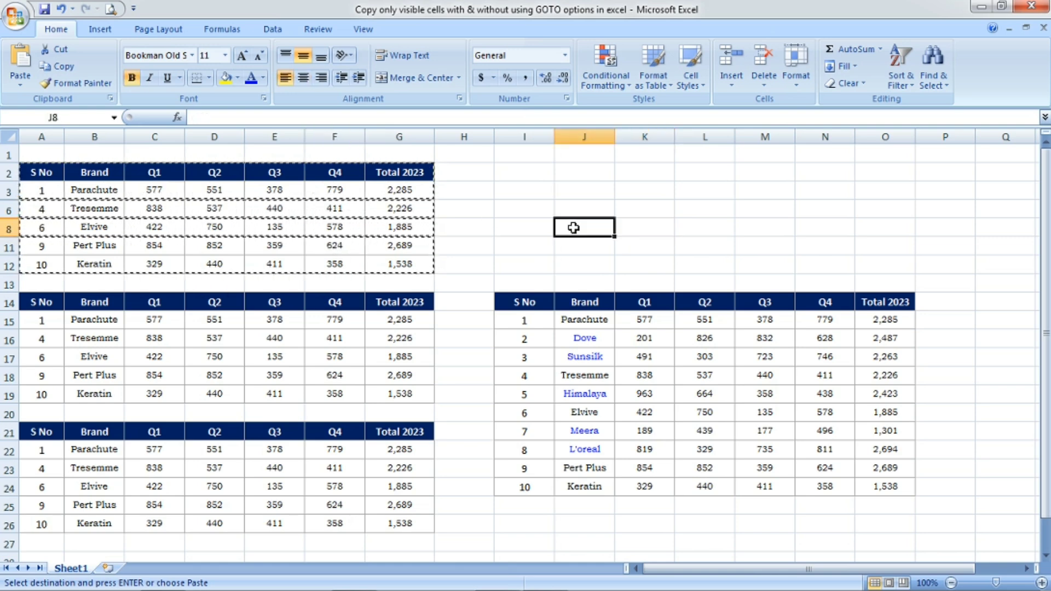
{"action": "left_click", "coordinate": [590, 208]}
{"action": "left_click", "coordinate": [635, 339]}
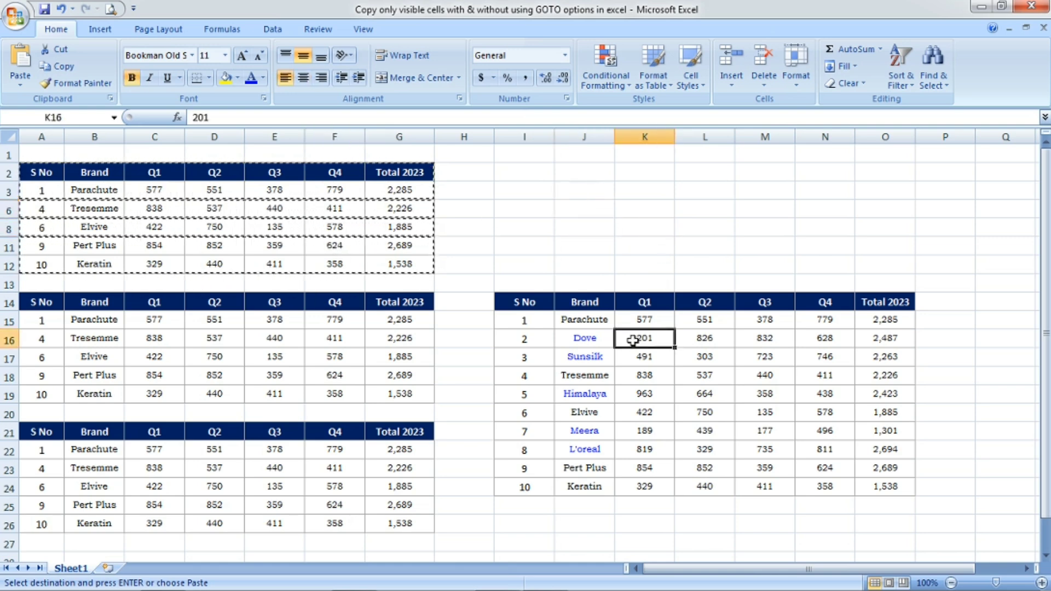
{"action": "left_click", "coordinate": [641, 359]}
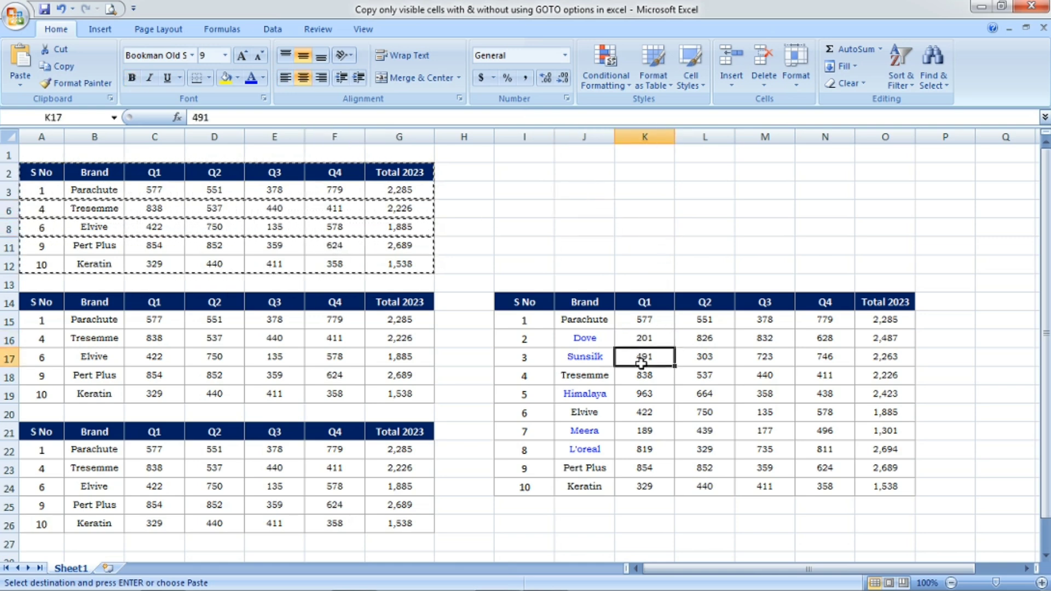
{"action": "left_click_drag", "start_coordinate": [8, 191], "coordinate": [9, 270]}
{"action": "left_click", "coordinate": [12, 210]}
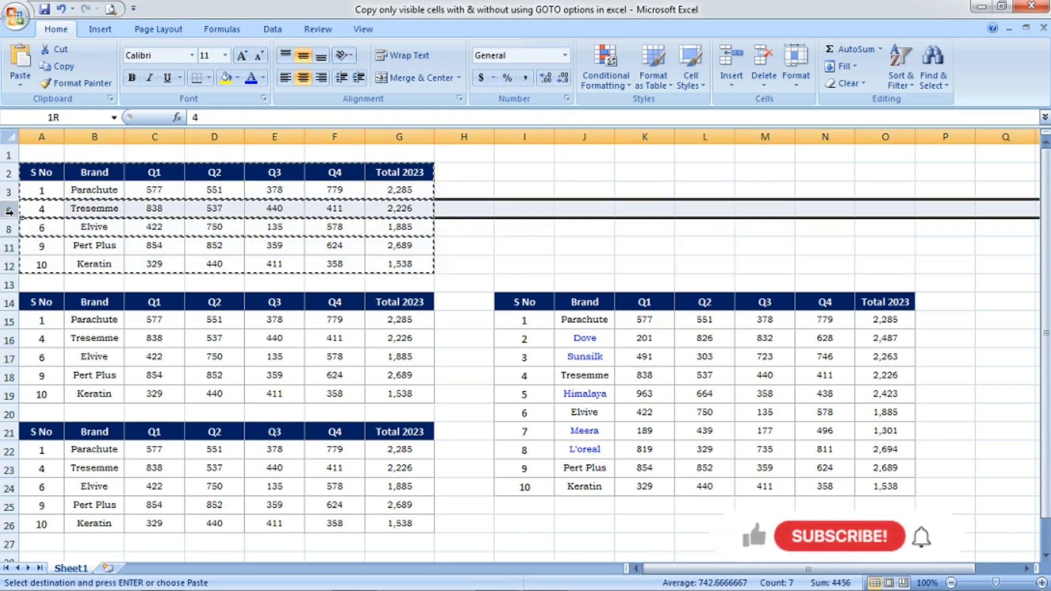
{"action": "right_click", "coordinate": [16, 213]}
{"action": "key", "text": "Escape"}
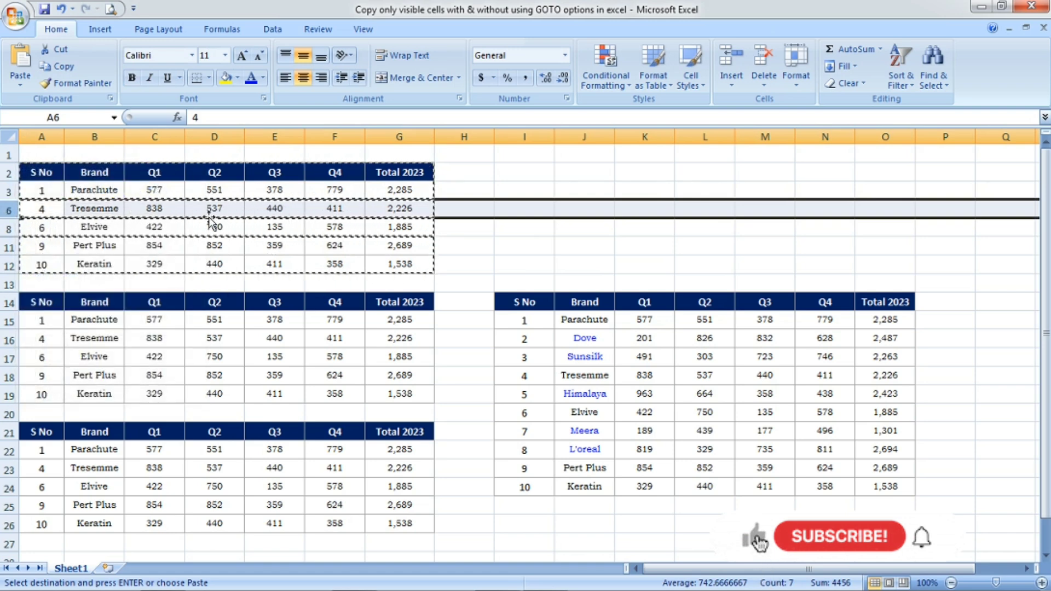
{"action": "left_click", "coordinate": [39, 188]}
Unhide the hidden rows of the original table between rows 3 and 12
{"action": "left_click_drag", "start_coordinate": [8, 191], "coordinate": [3, 265]}
{"action": "right_click", "coordinate": [6, 236]}
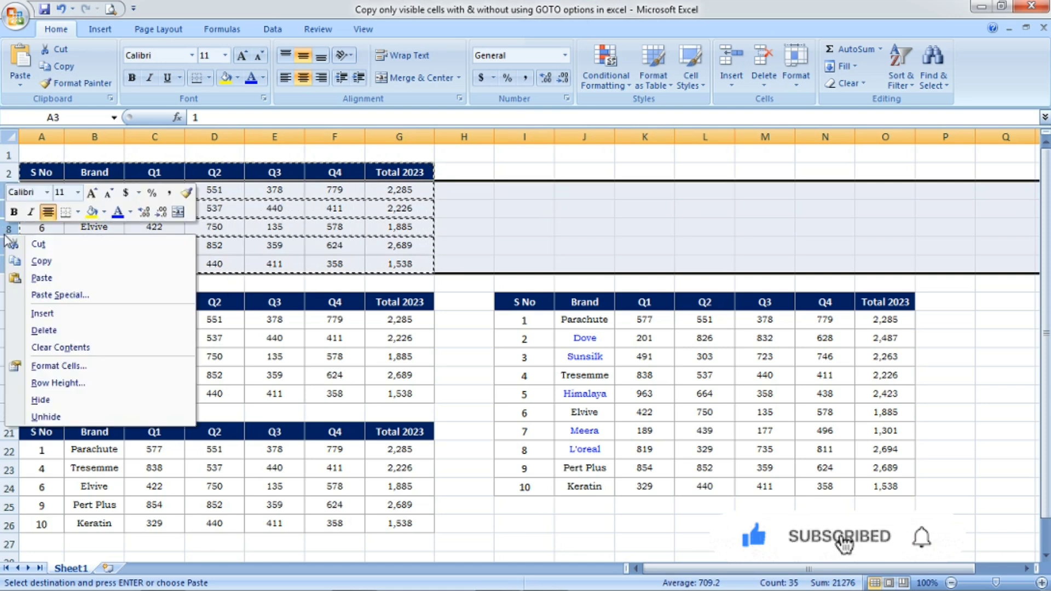
{"action": "left_click", "coordinate": [95, 416]}
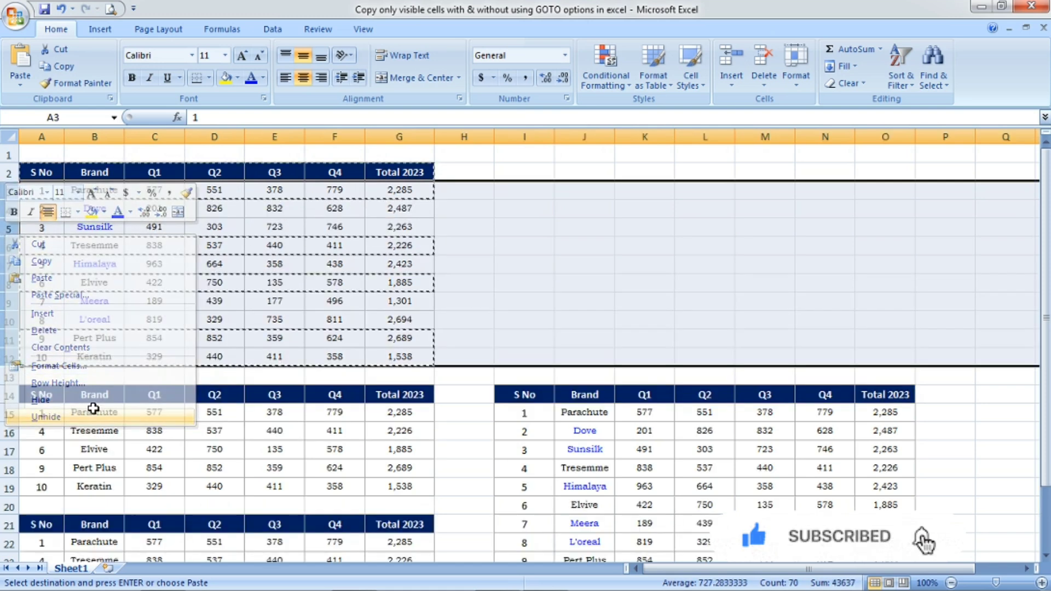